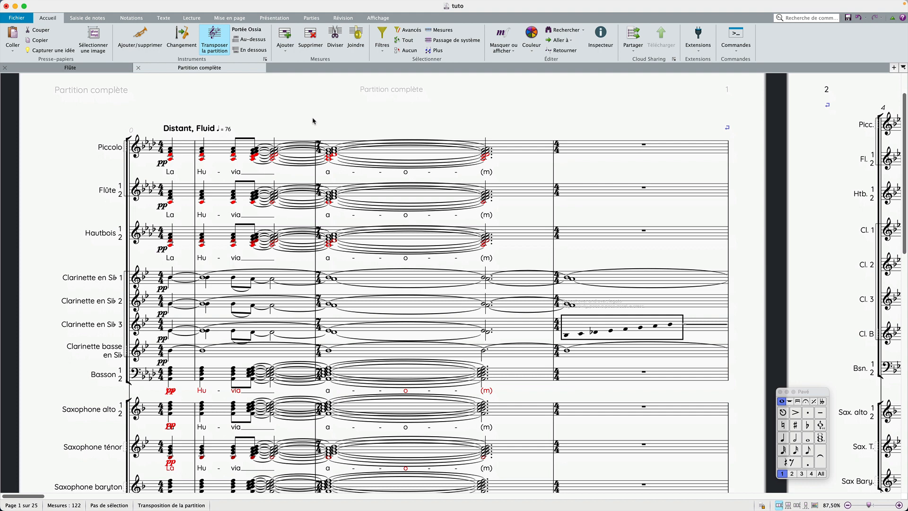
Select the 4/4 time signature at the start of bar 4 to inspect it, then clear the selection.
left_click(558, 150)
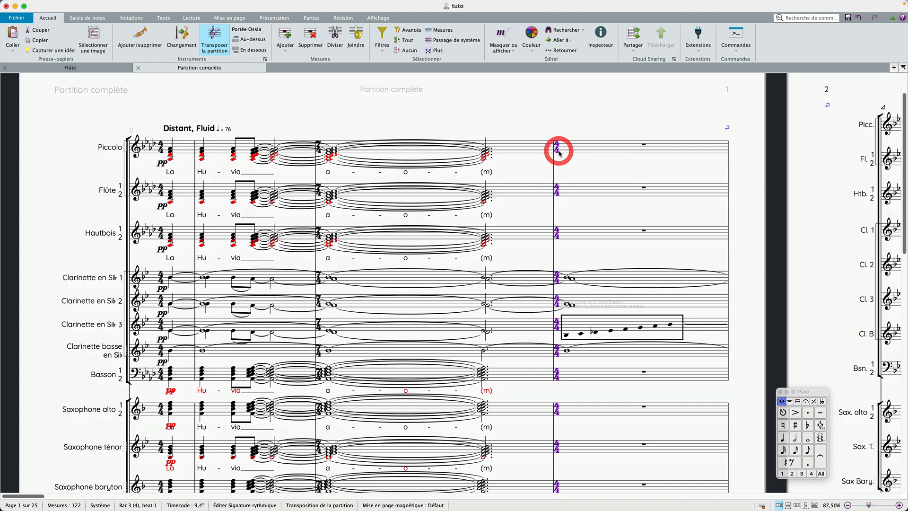
left_click(425, 122)
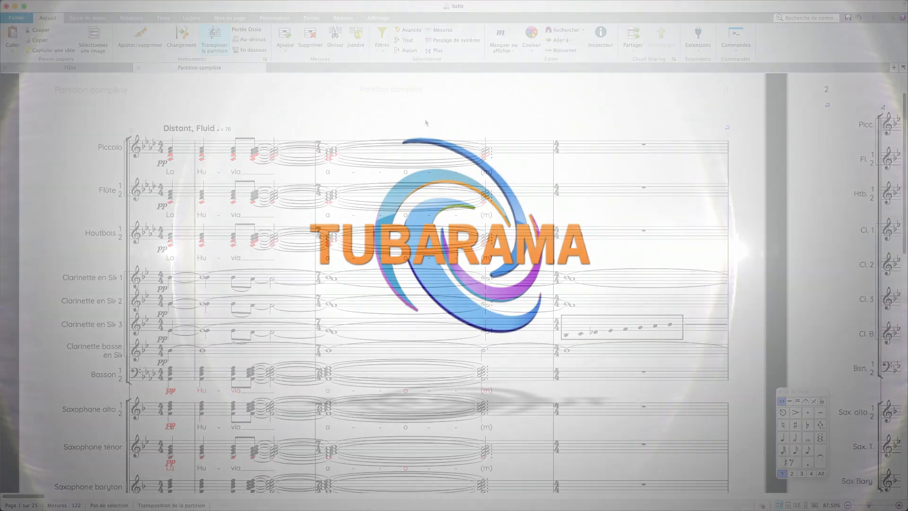
Try transposing the first Clarinette en Sib 1 note down by octaves and steps and back again.
scroll(426, 123, "left", 1)
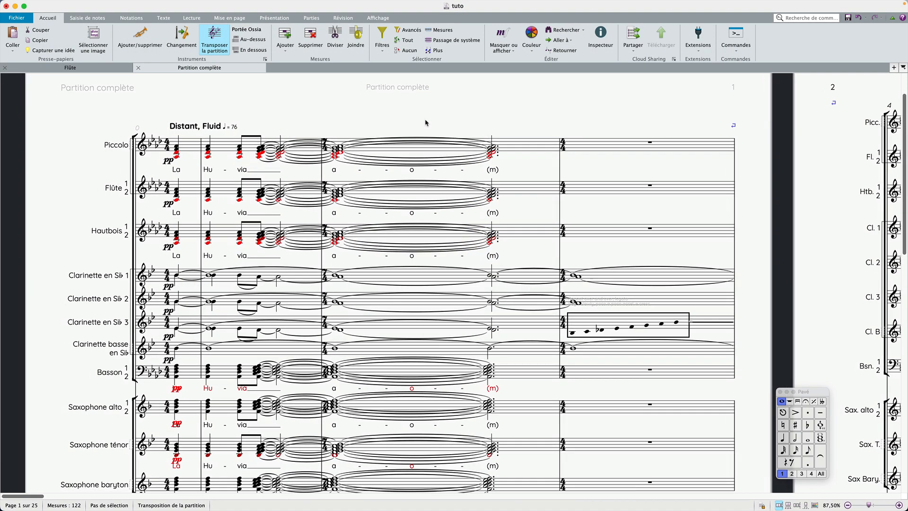
left_click(195, 272)
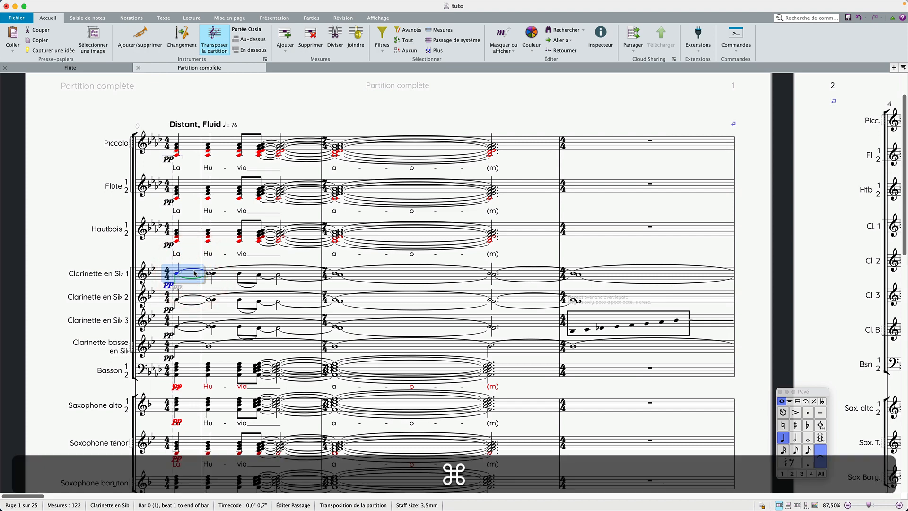
key("super+plus")
key("super+plus")
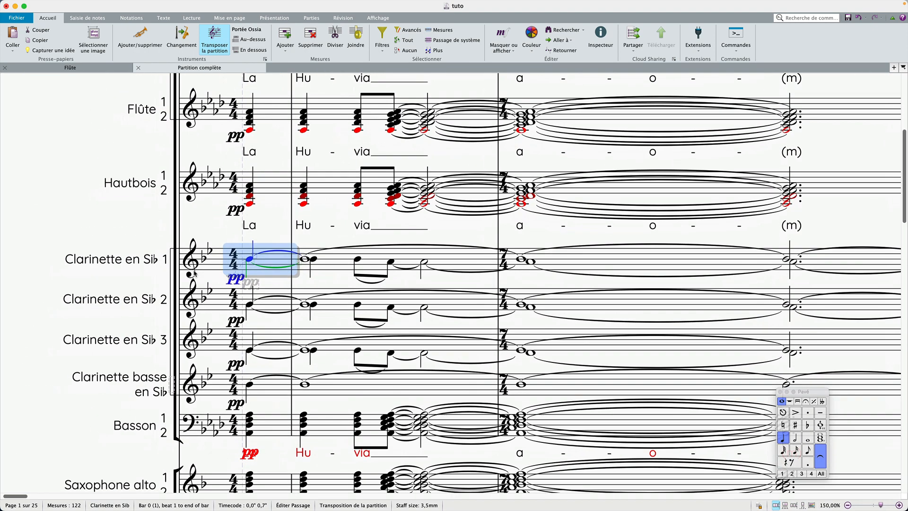
key("super+Down")
key("super+Down")
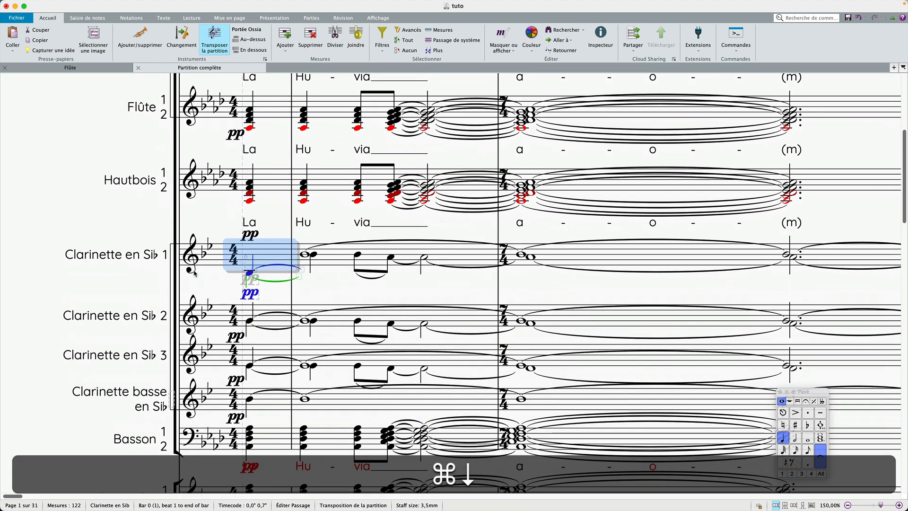
key("Down")
key("Down")
key("Down")
key("Down")
key("Up")
key("Up")
key("Up")
key("Up")
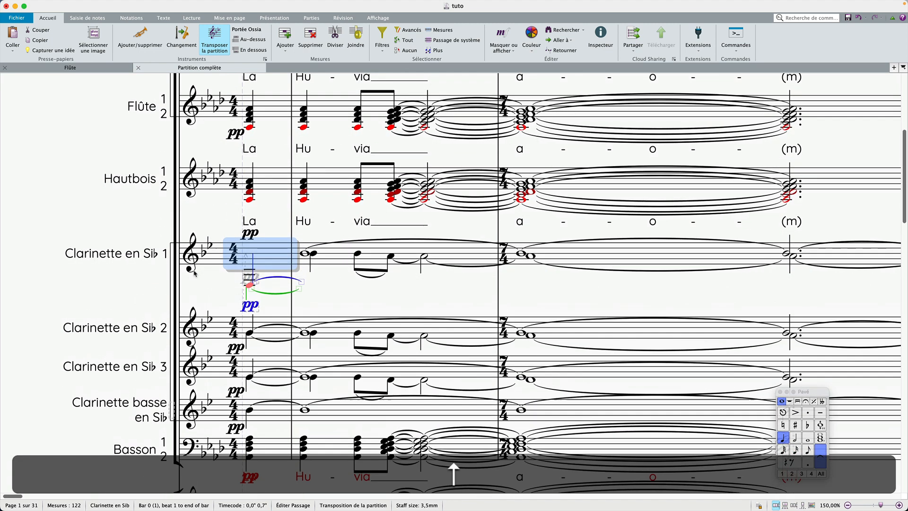
key("Up")
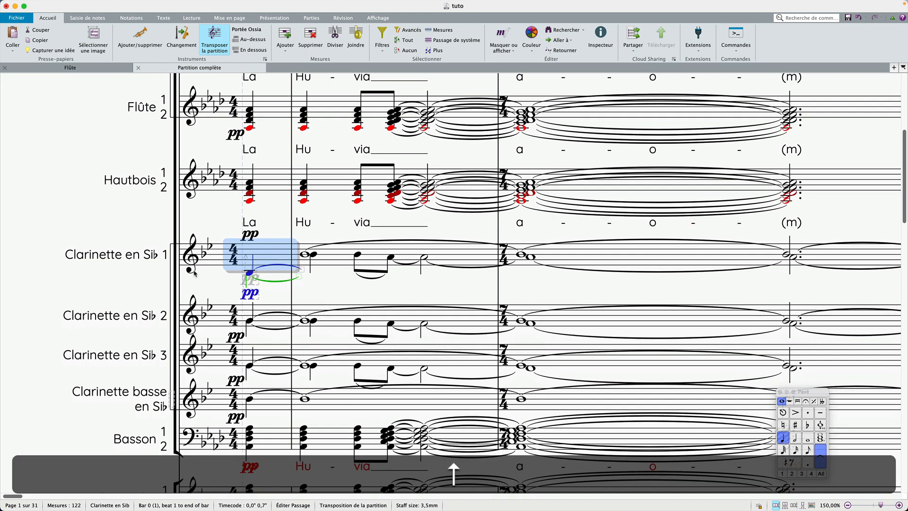
key("super+Up")
left_click(76, 209)
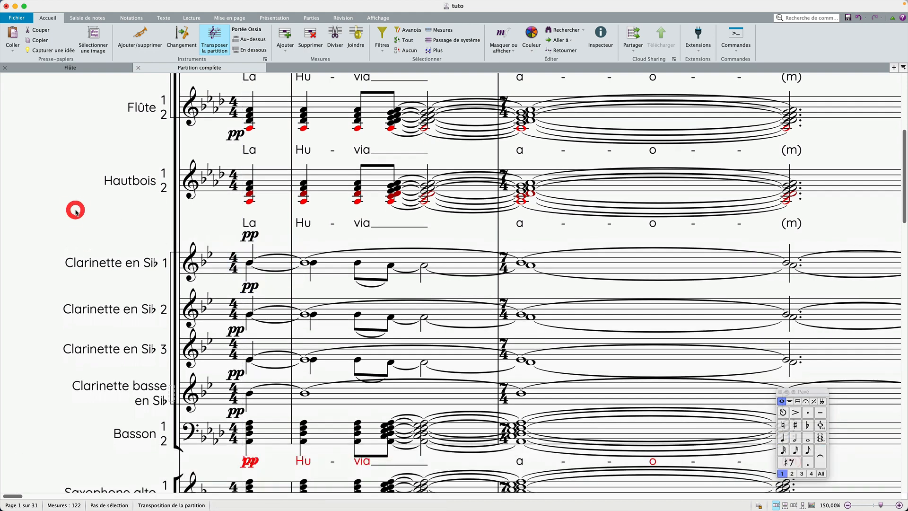
Apply the automatic staff spacing optimisation to the score.
left_click(347, 235)
left_click(227, 20)
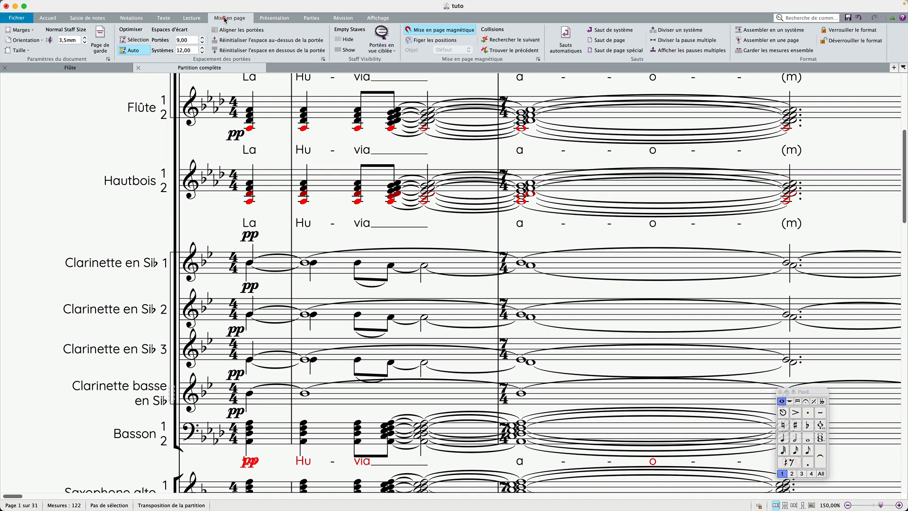
left_click(137, 50)
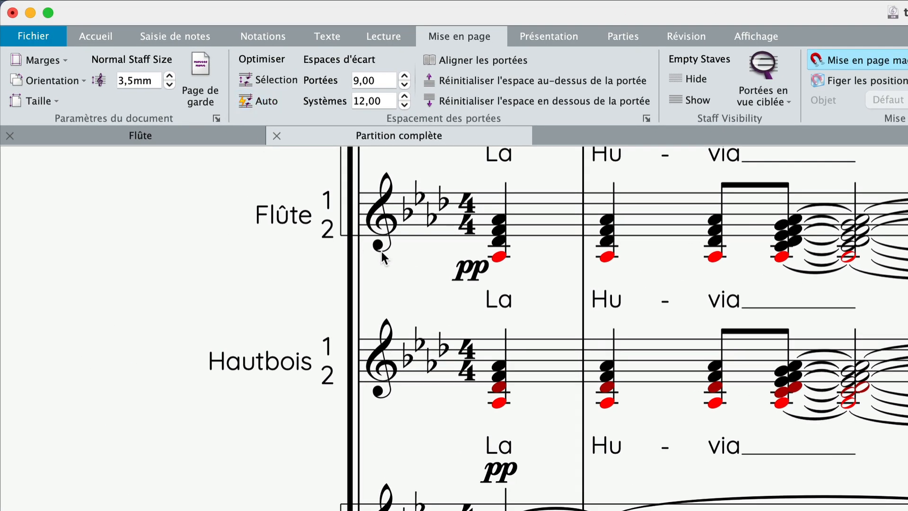
left_click(255, 100)
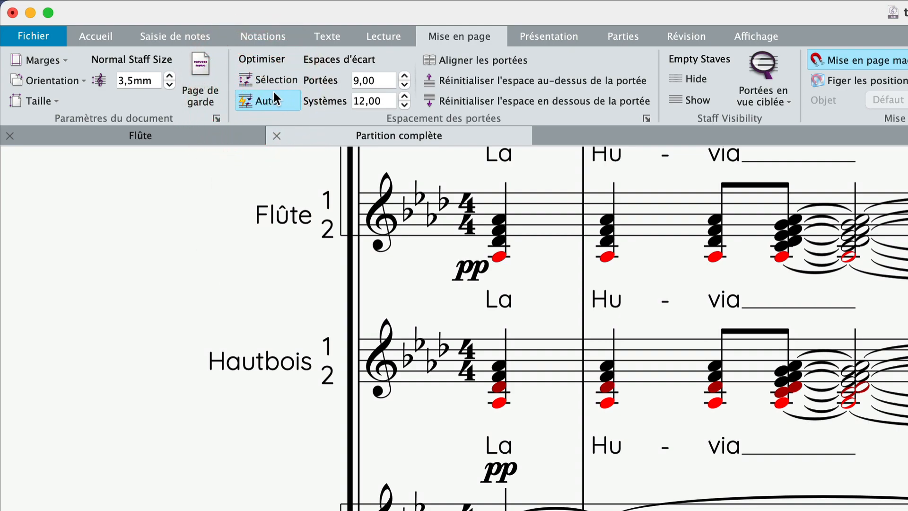
left_click(275, 101)
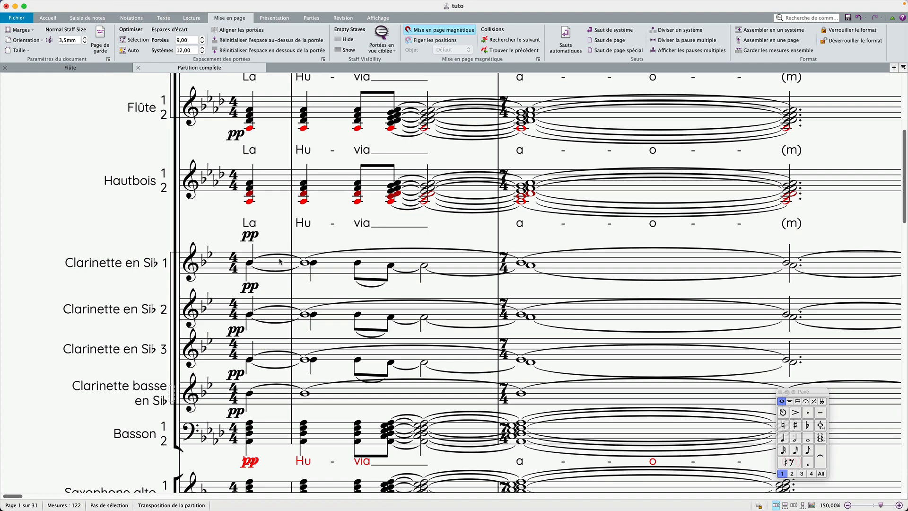
Try moving the first Clarinette en Sib 1 bar down an octave and back up.
left_click(278, 265)
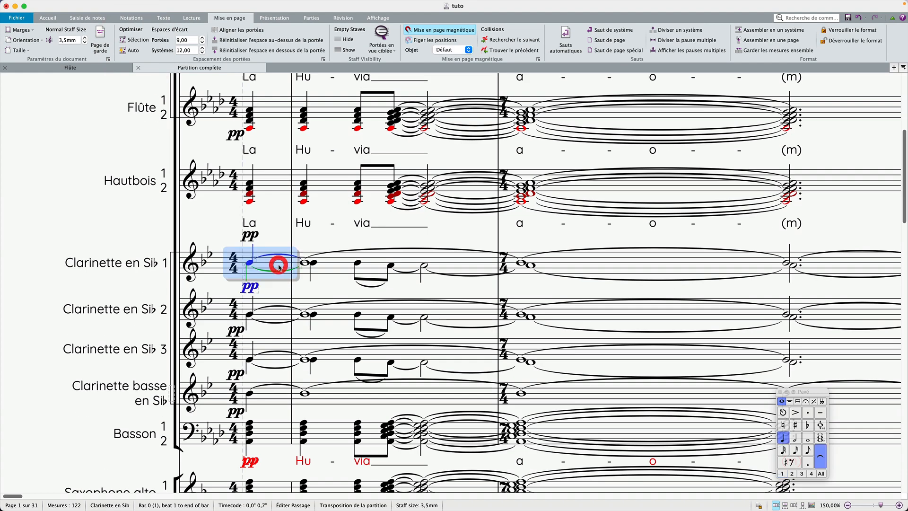
key("super+Down")
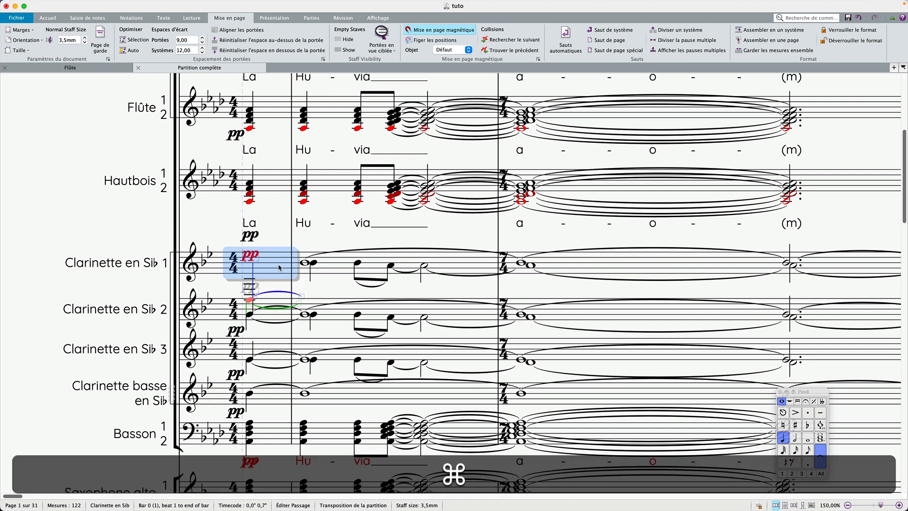
key("super+Up")
left_click(323, 287)
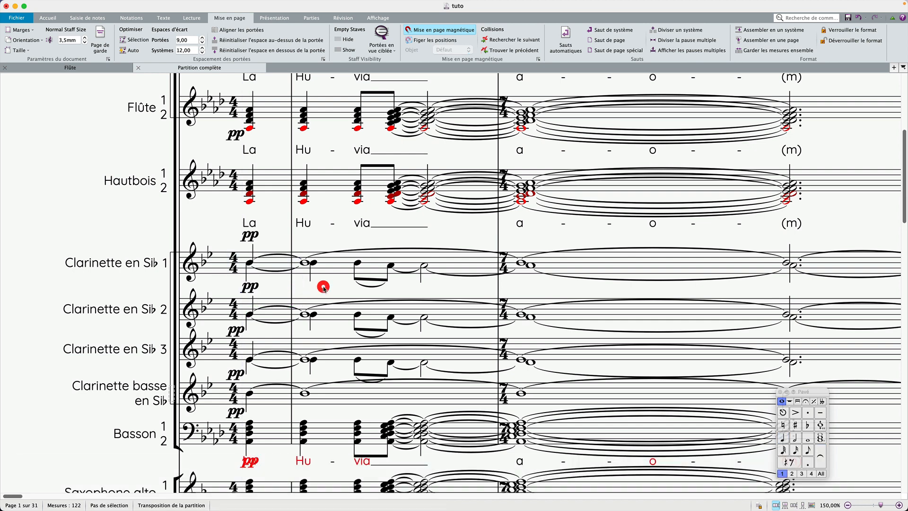
left_click(279, 287)
Set the time signature text style to Signatures rythmiques (musique de film) in the engraving rules.
scroll(279, 287, "up", 5)
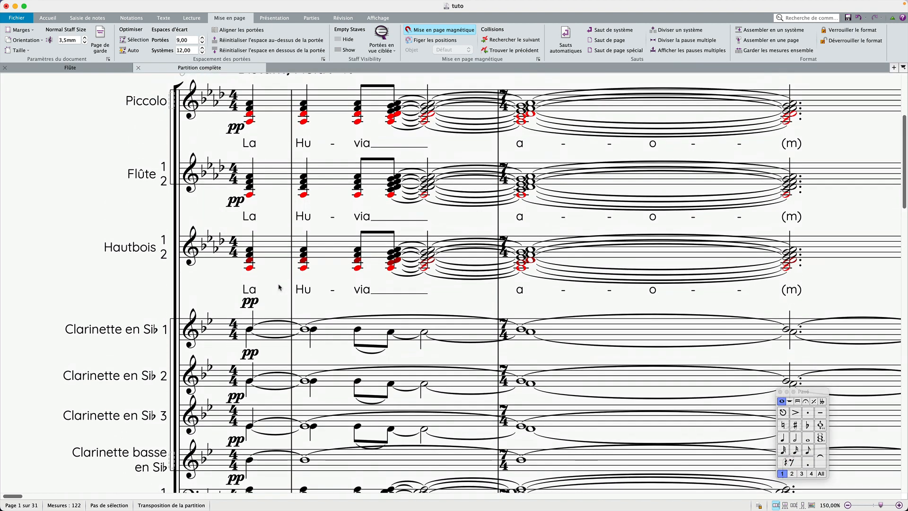
scroll(279, 287, "left", 3)
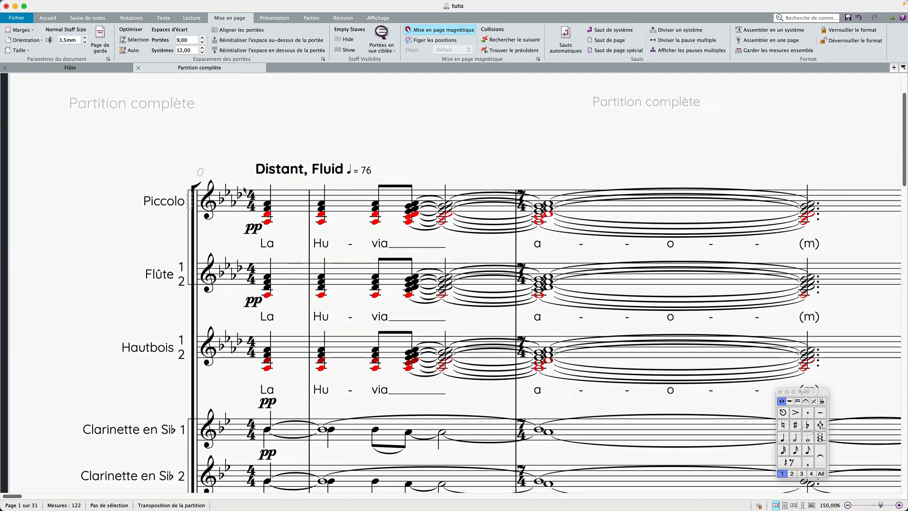
left_click(256, 202)
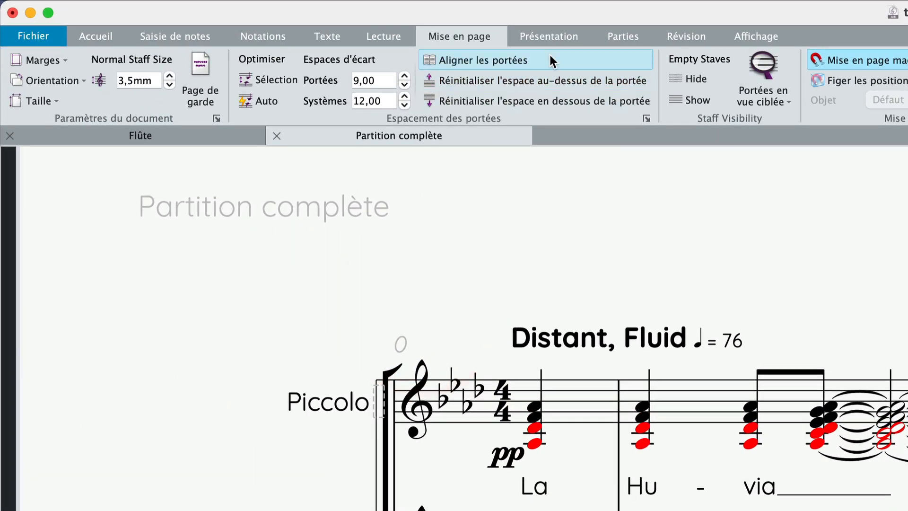
left_click(538, 38)
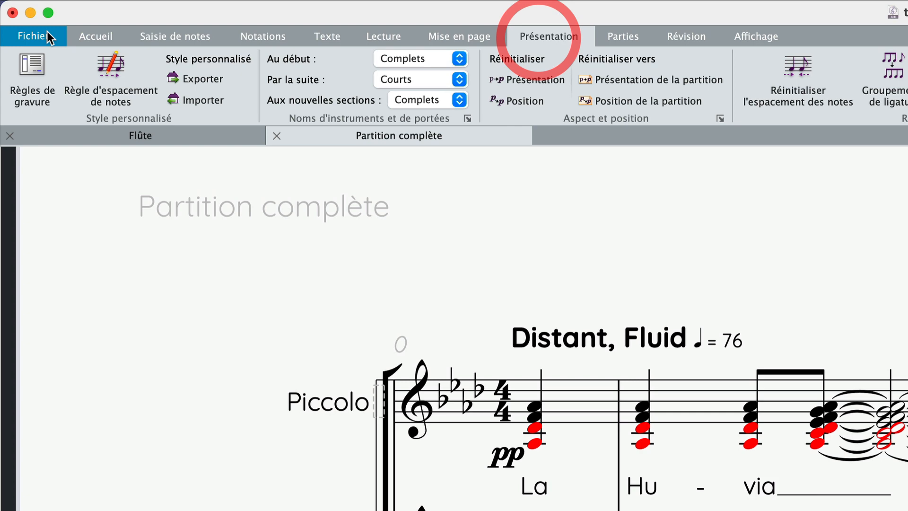
left_click(33, 69)
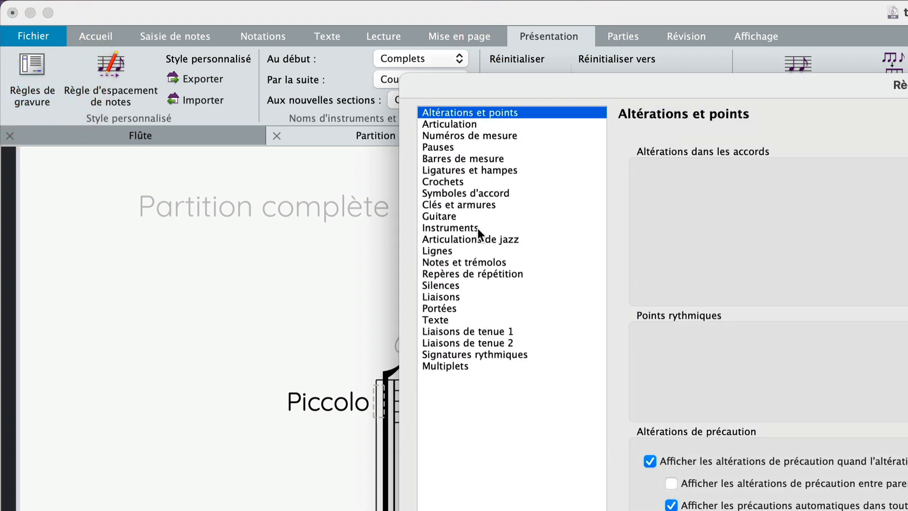
left_click(503, 354)
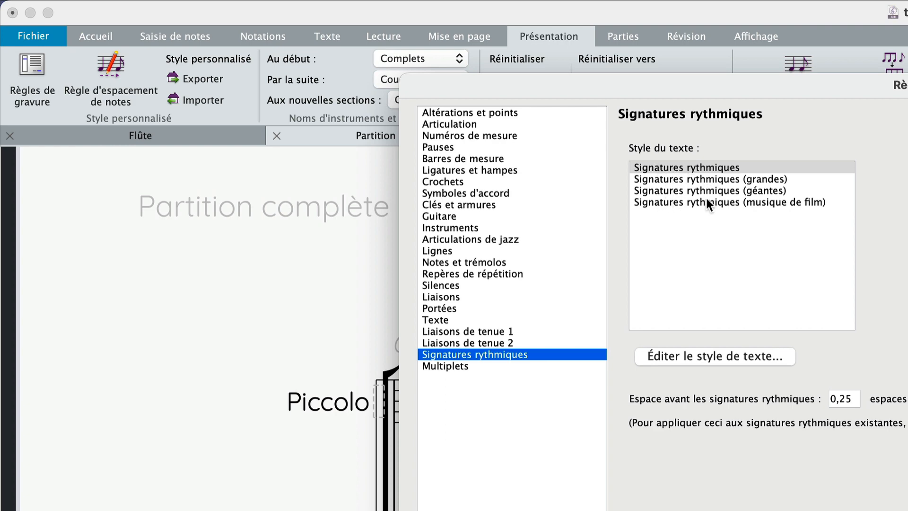
left_click(700, 203)
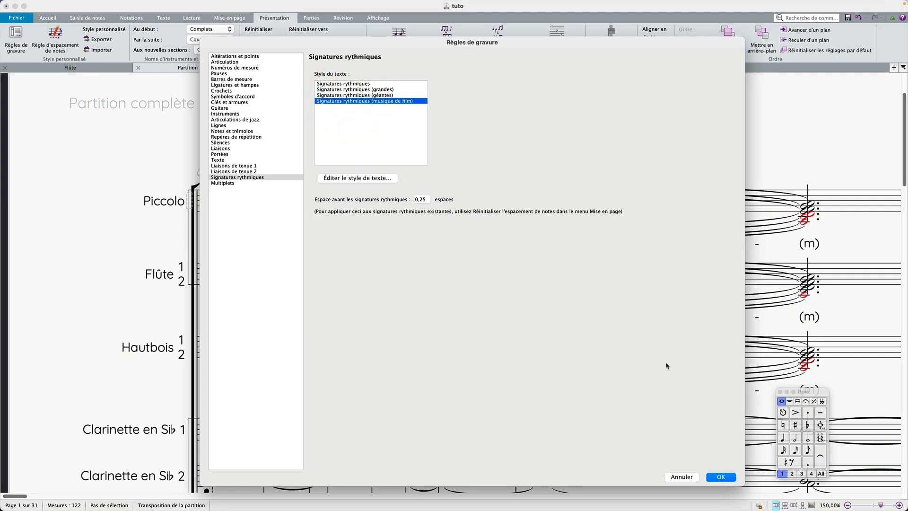
left_click(723, 476)
Examine the large time signatures across the full score on the first pages.
key("super+minus")
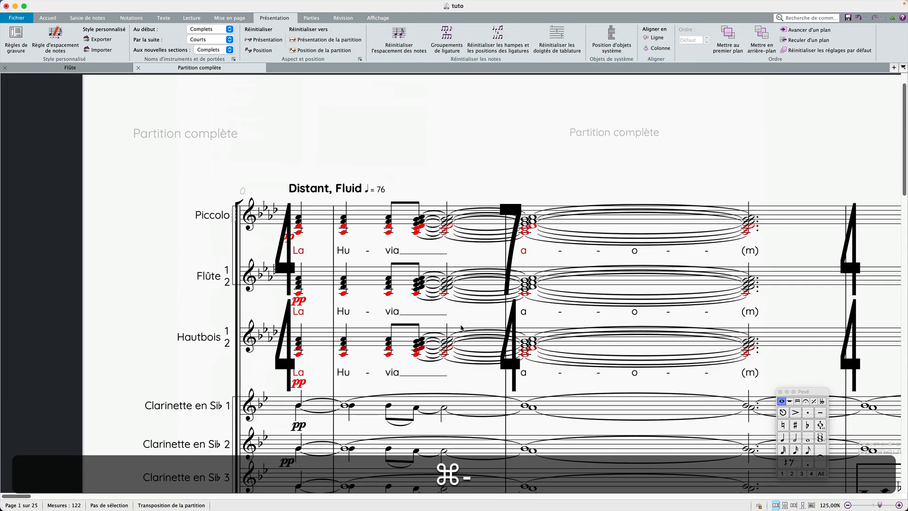
key("super+minus")
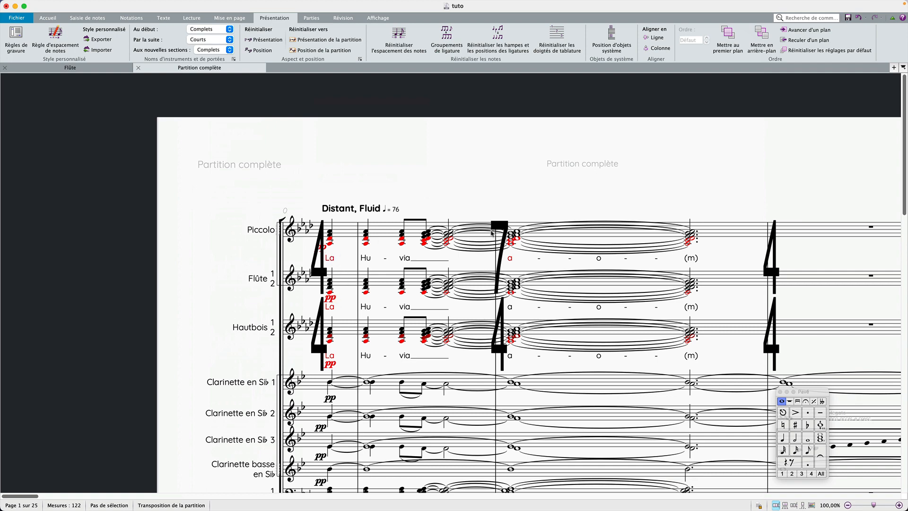
key("super+minus")
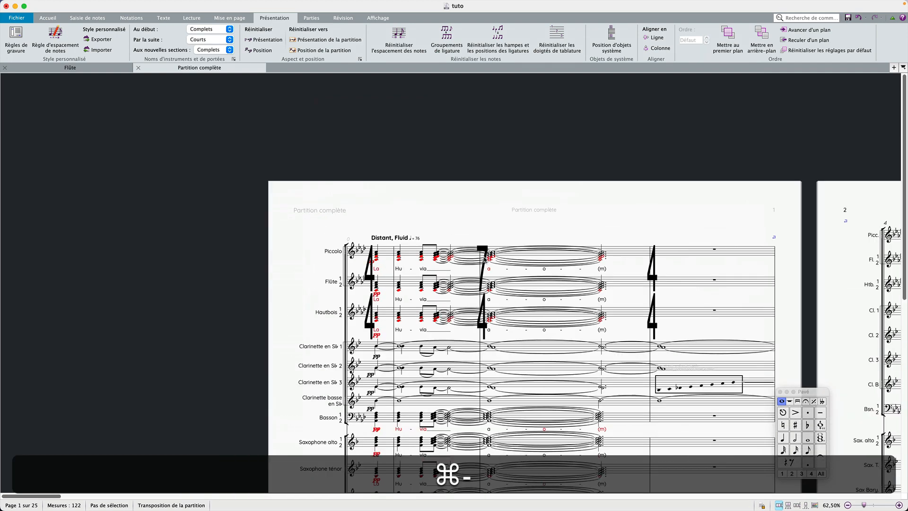
scroll(484, 259, "right", 5)
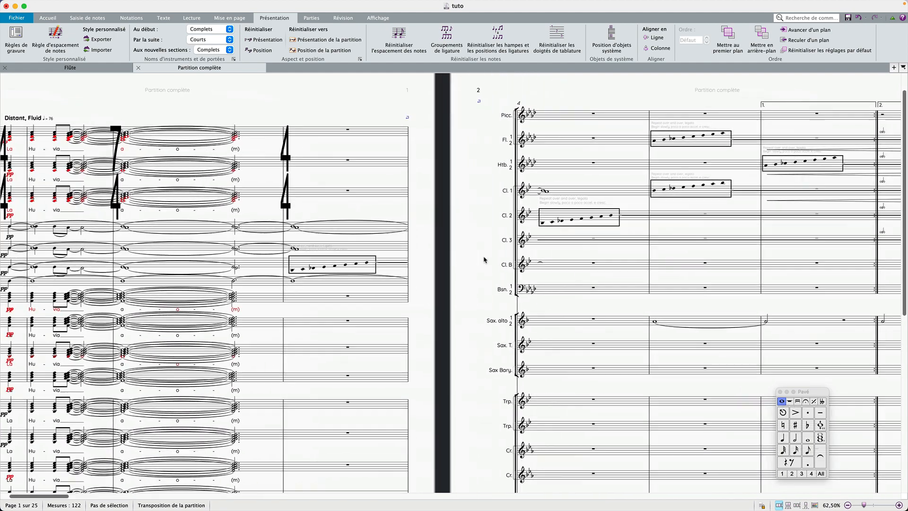
scroll(484, 261, "left", 5)
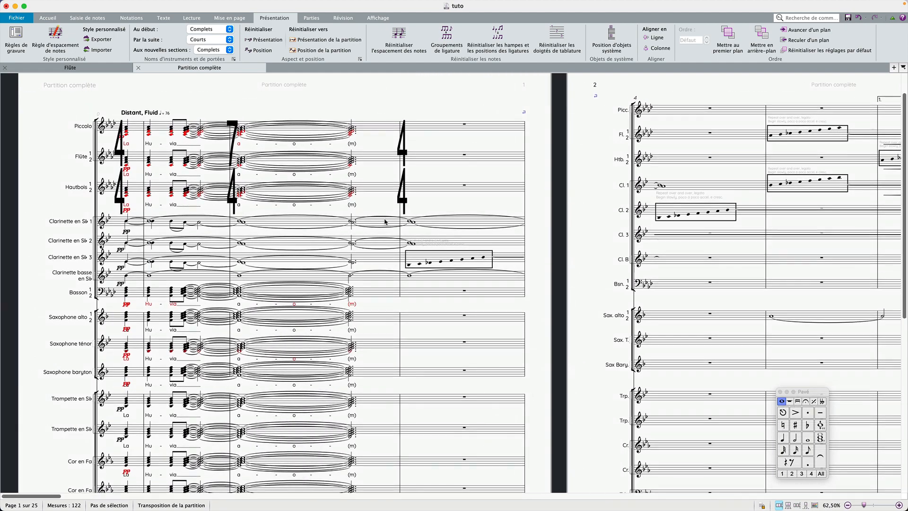
scroll(386, 222, "up", 3)
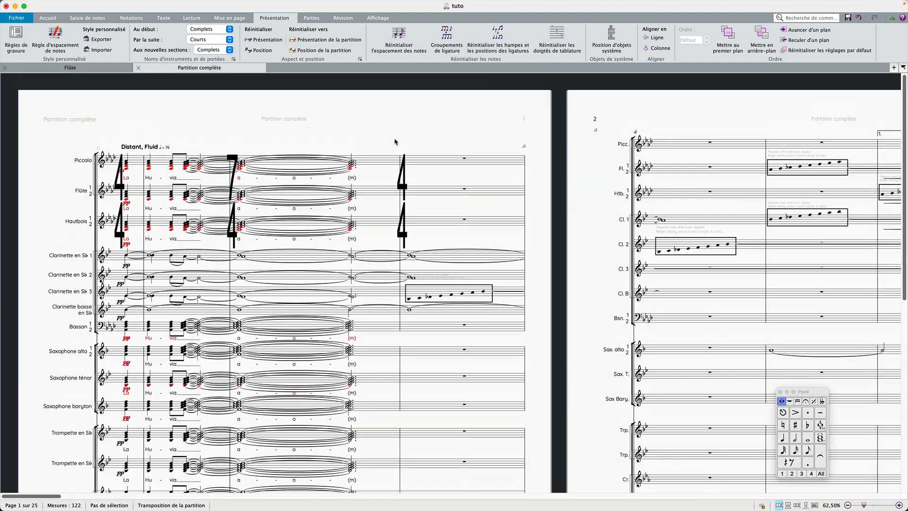
left_click(395, 138)
scroll(246, 188, "down", 10)
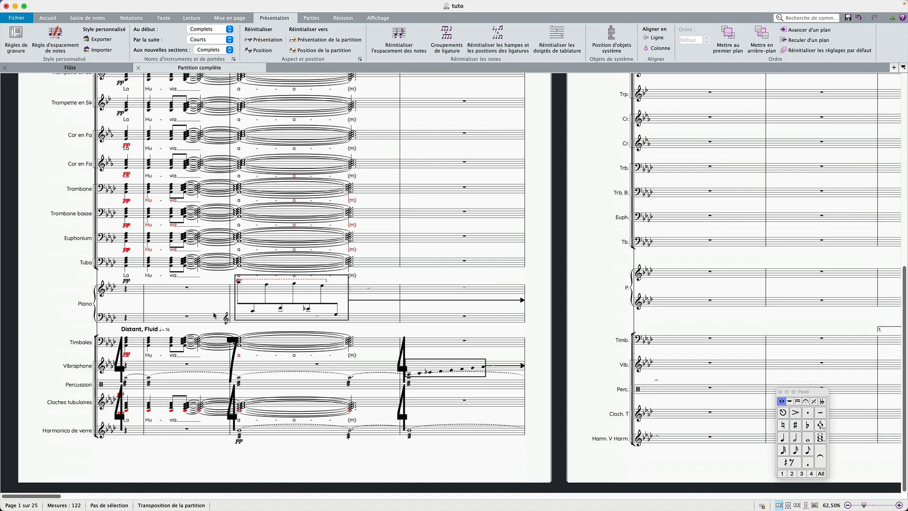
scroll(207, 275, "up", 9)
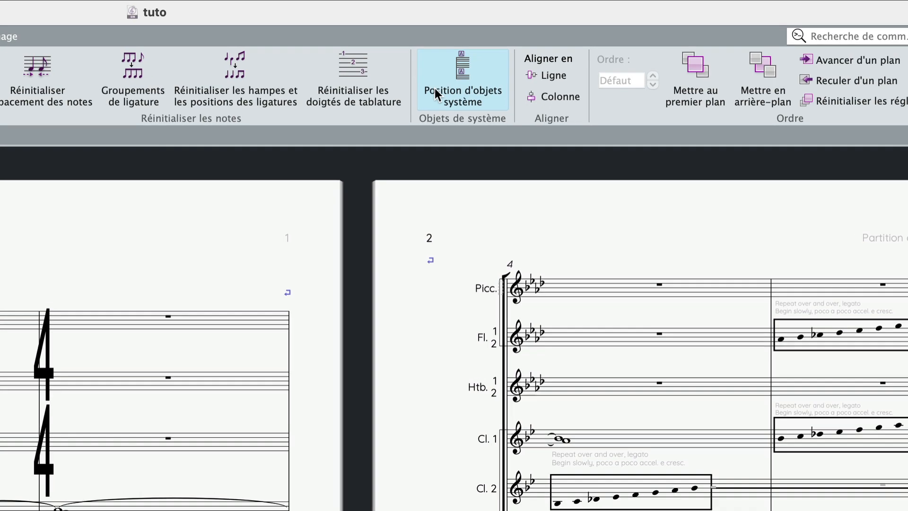
Add the first Trompette en Sib staff to the system object positions.
left_click(612, 39)
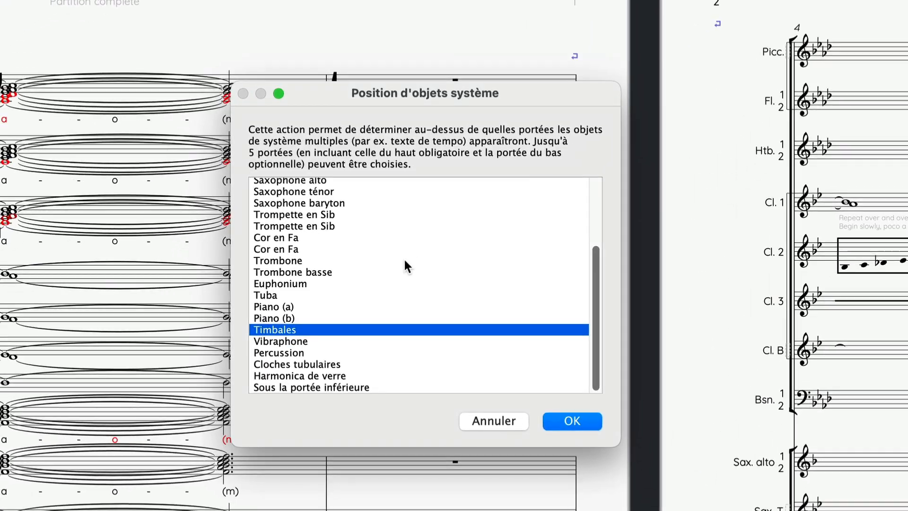
left_click(326, 215, "super")
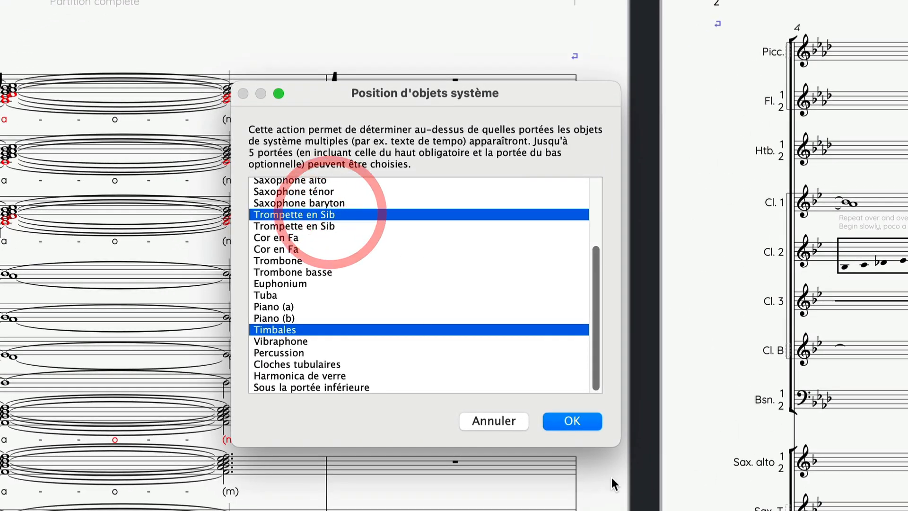
left_click(584, 424)
Review the system objects above the trumpet staves in the score.
scroll(381, 342, "down", 3)
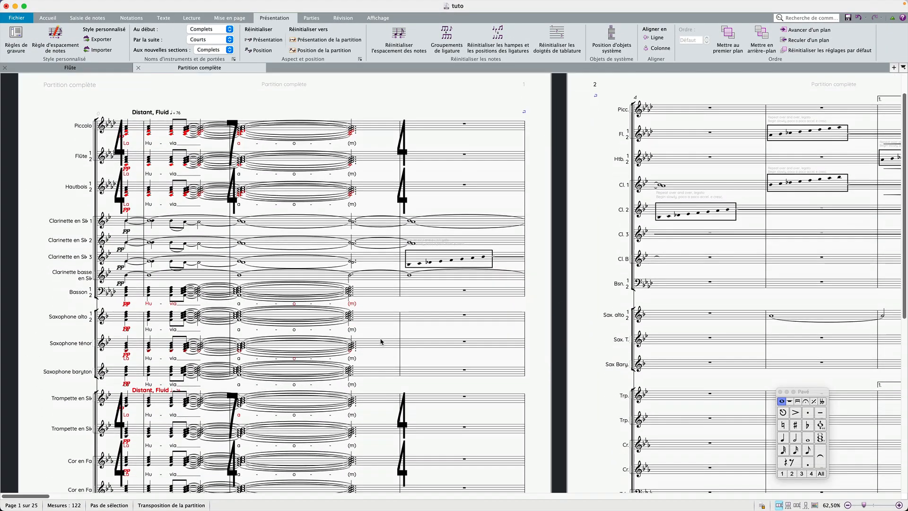
scroll(381, 342, "down", 5)
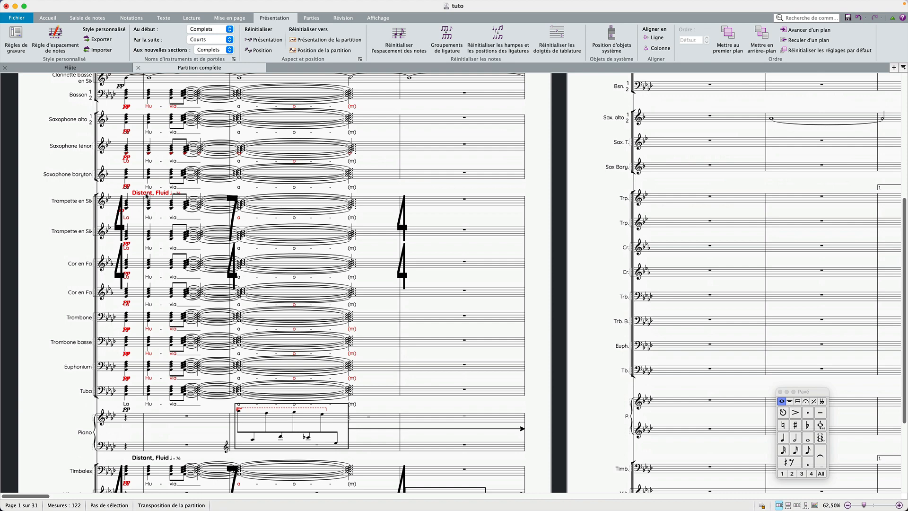
scroll(402, 190, "up", 5)
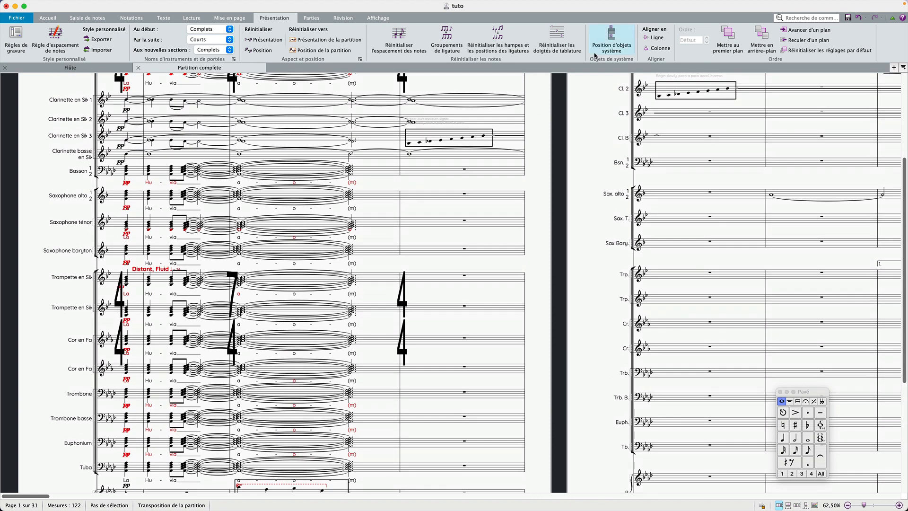
Remove the Trompette en Sib staff from the system object positions, keeping Timbales selected.
left_click(615, 42)
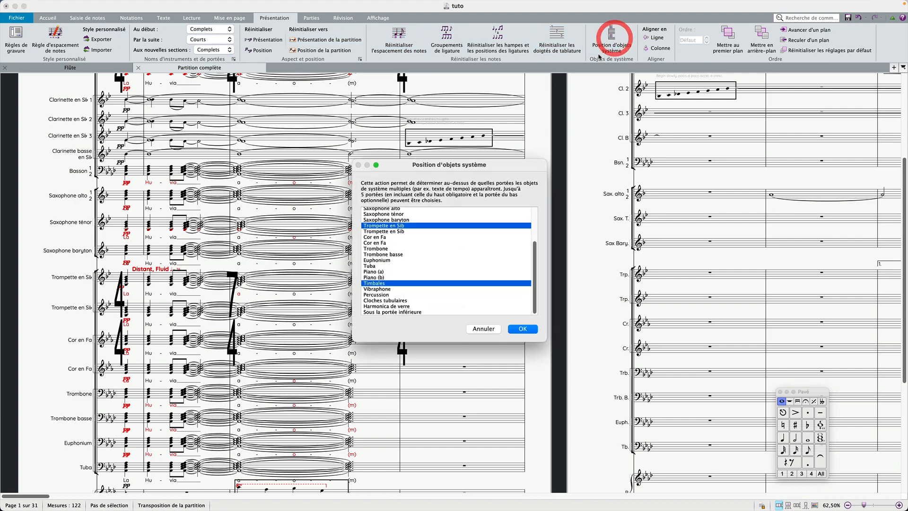
left_click(421, 226, "super")
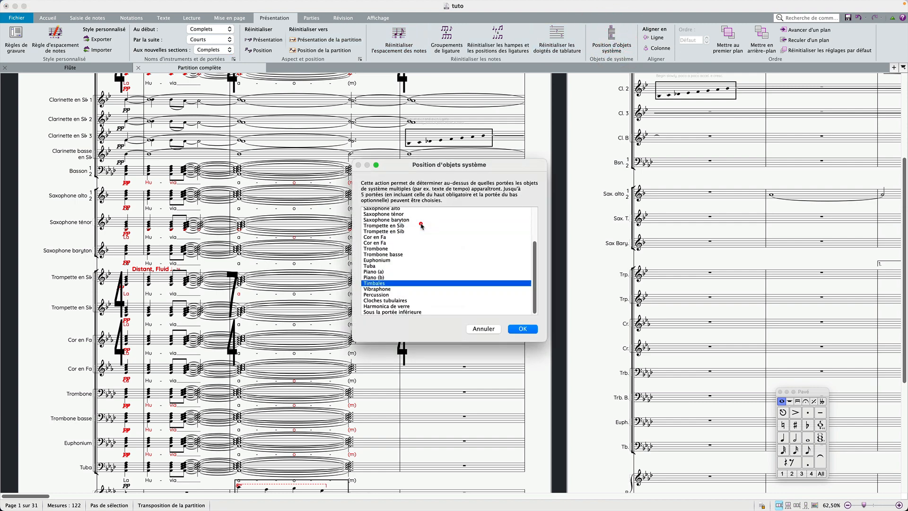
left_click(522, 329)
Select the tie on the first clarinet's held note in bar 3 and set its style to Discontinu in the Inspector.
scroll(209, 285, "down", 5)
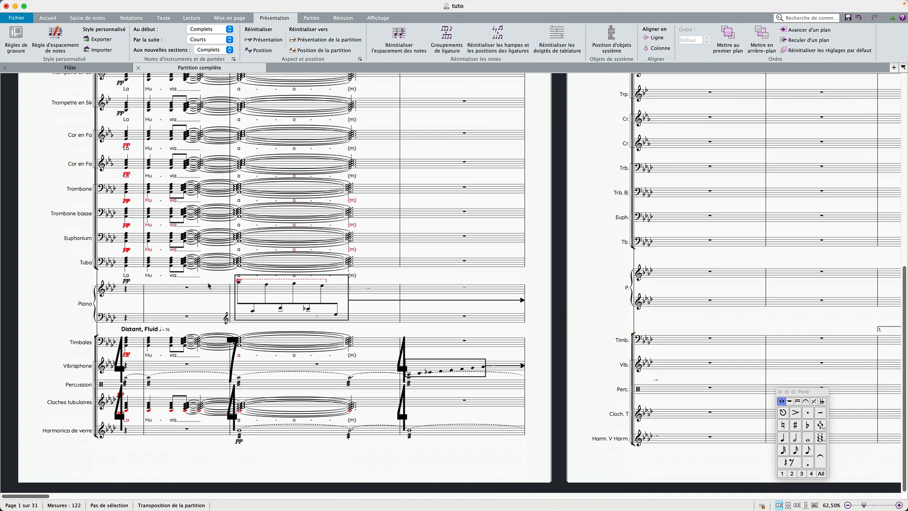
scroll(208, 285, "up", 3)
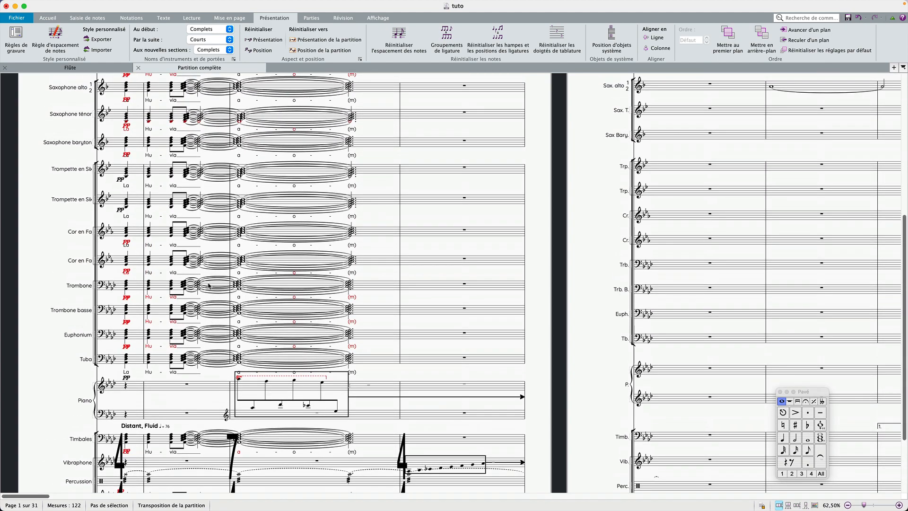
scroll(209, 285, "up", 5)
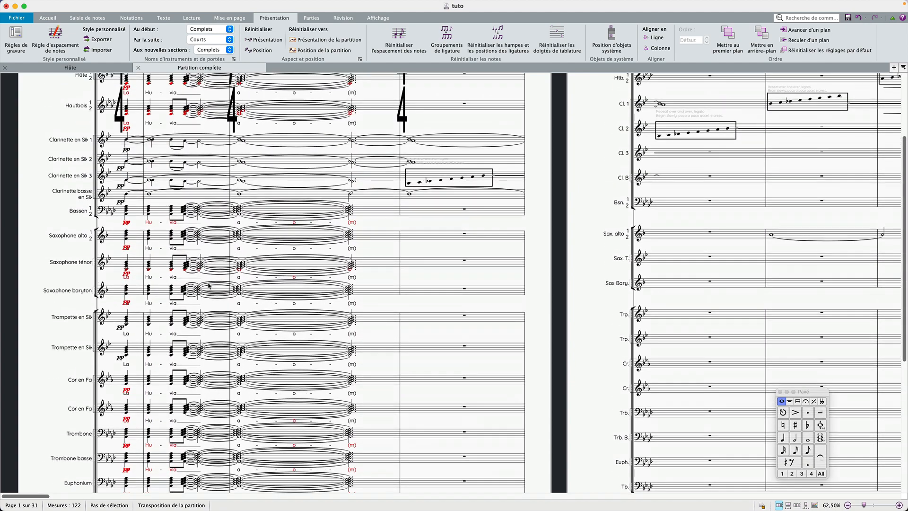
scroll(209, 285, "right", 3)
scroll(209, 285, "up", 1)
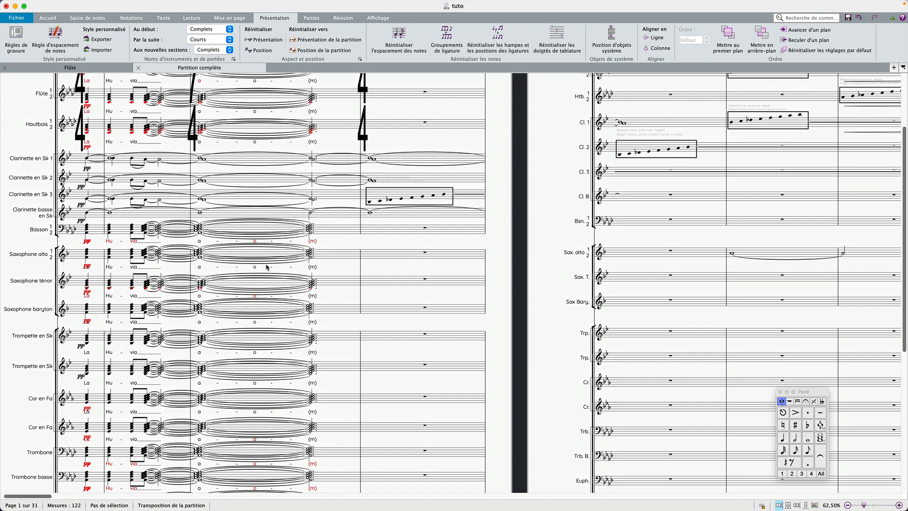
left_click(421, 158)
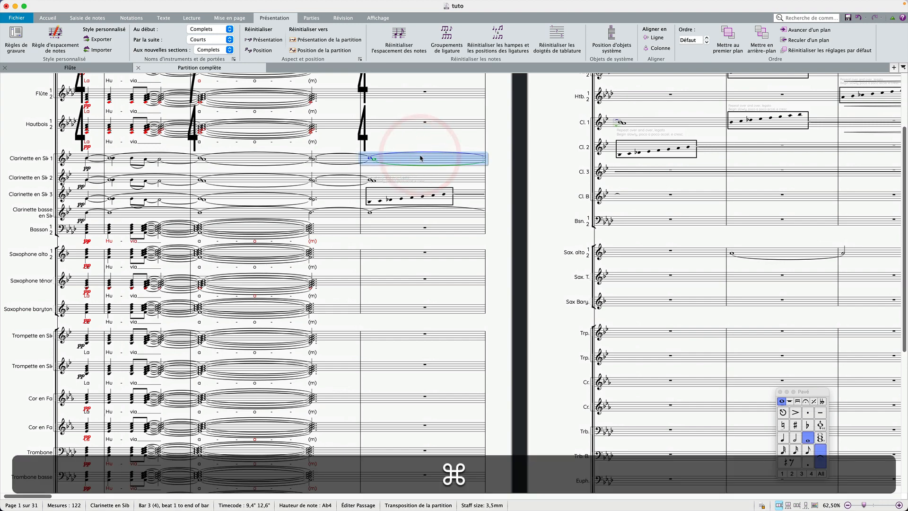
key("super+plus")
left_click(424, 158)
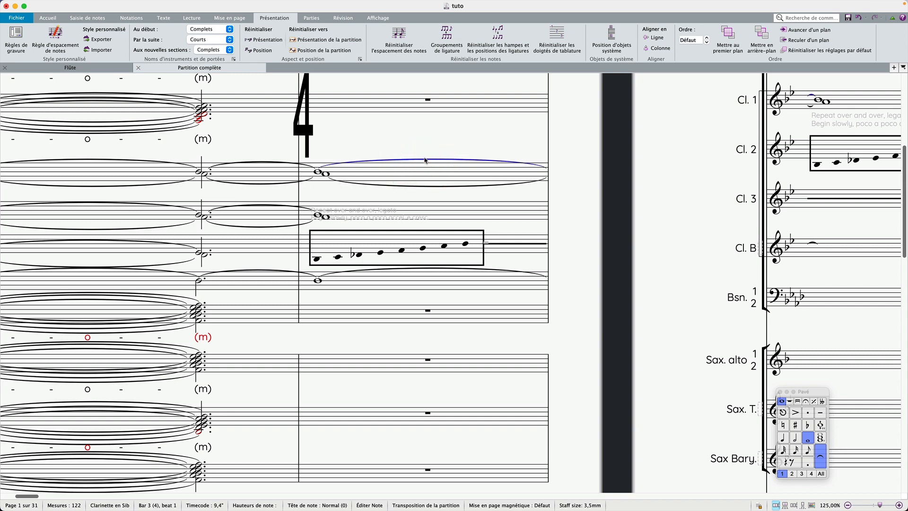
key("super+shift+i")
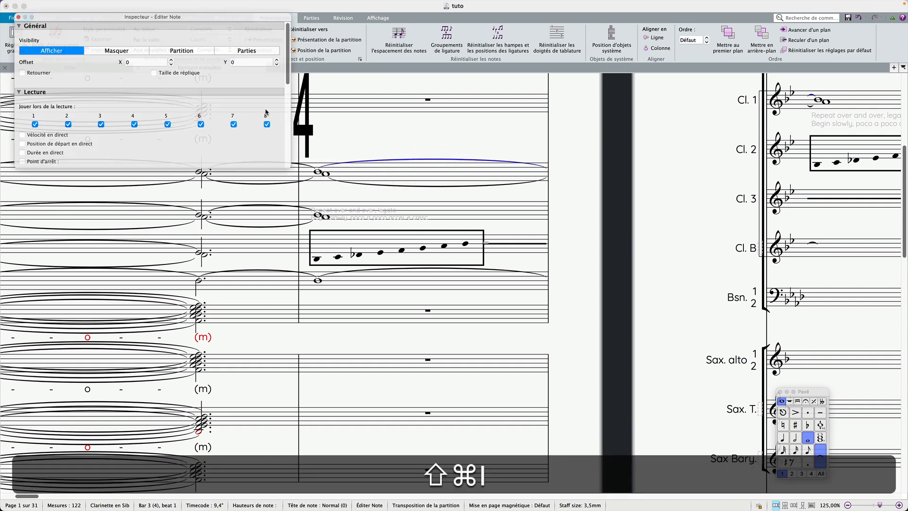
left_click_drag(287, 168, 282, 443)
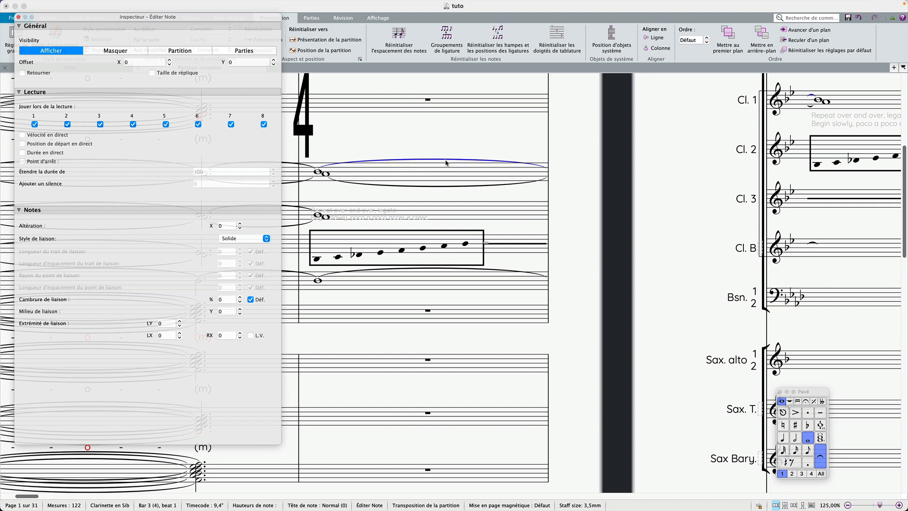
left_click(263, 240)
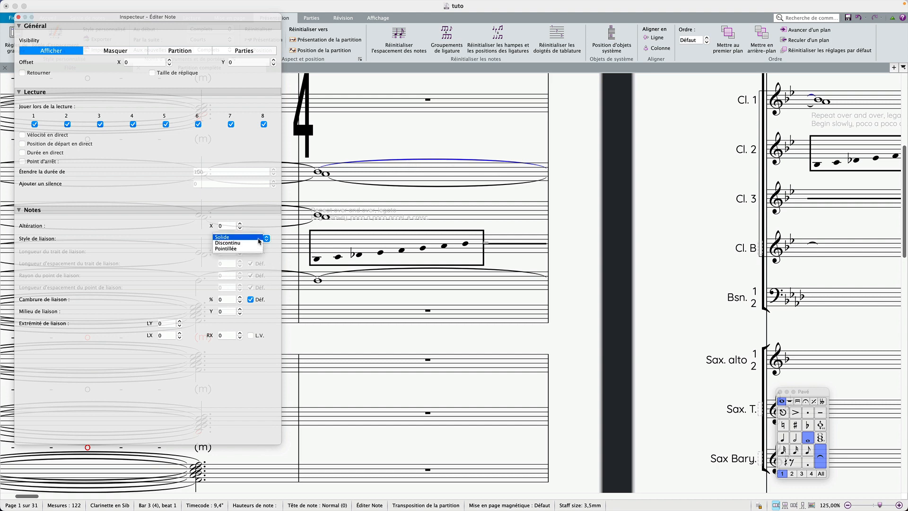
left_click(246, 242)
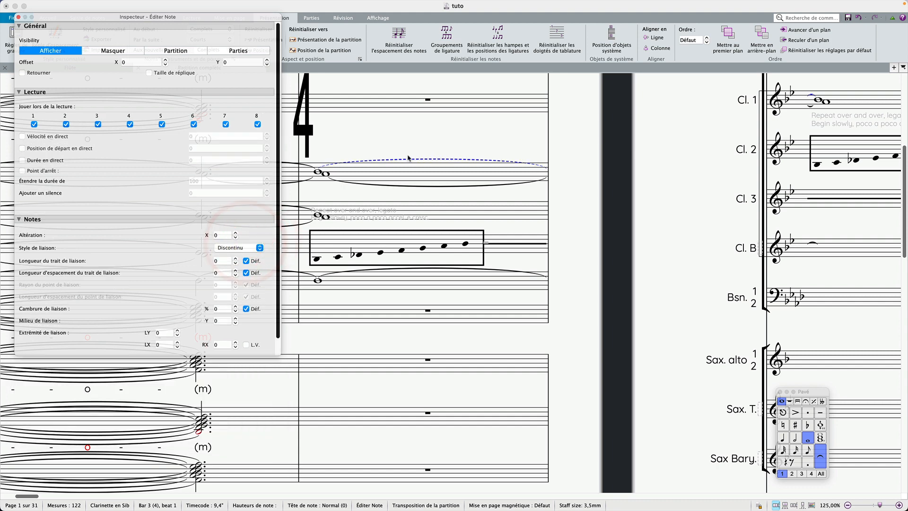
Try a Pointillée tie style with larger dot radius and dot spacing, then reset both values to default.
left_click(259, 248)
left_click(249, 251)
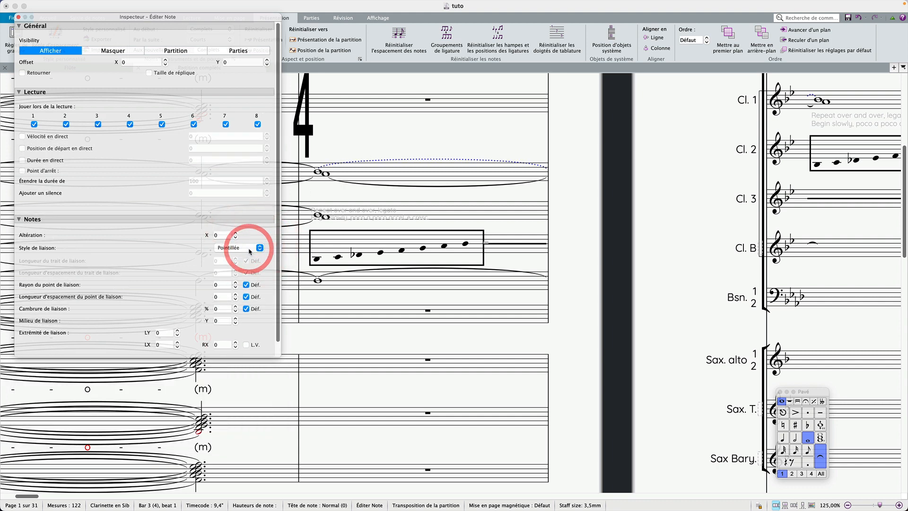
left_click(235, 283)
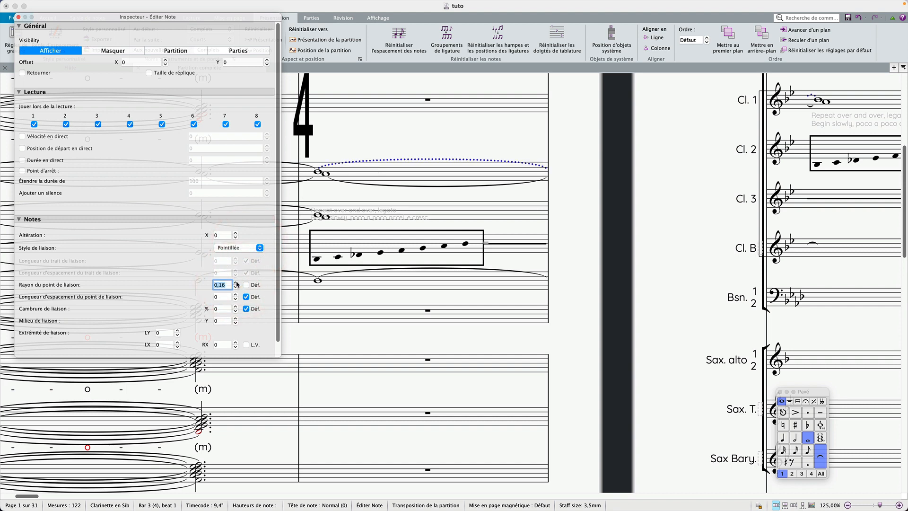
left_click(236, 283)
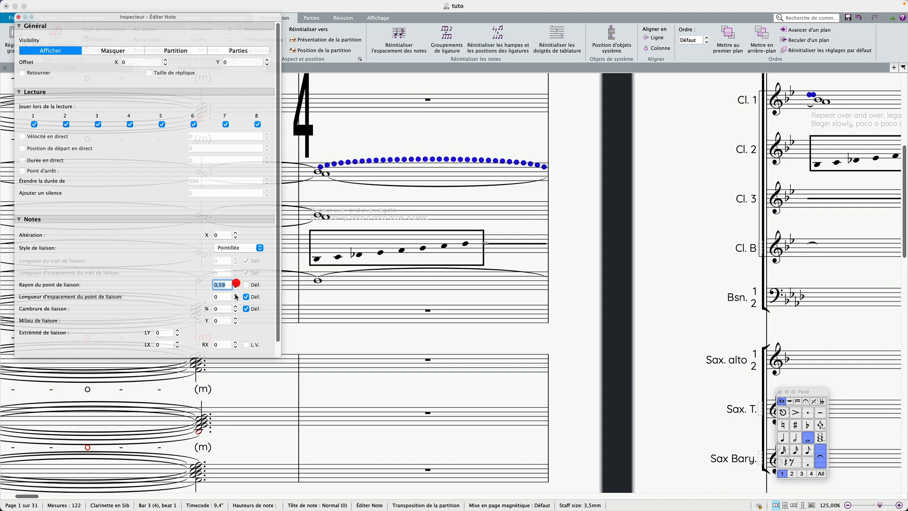
left_click(236, 295)
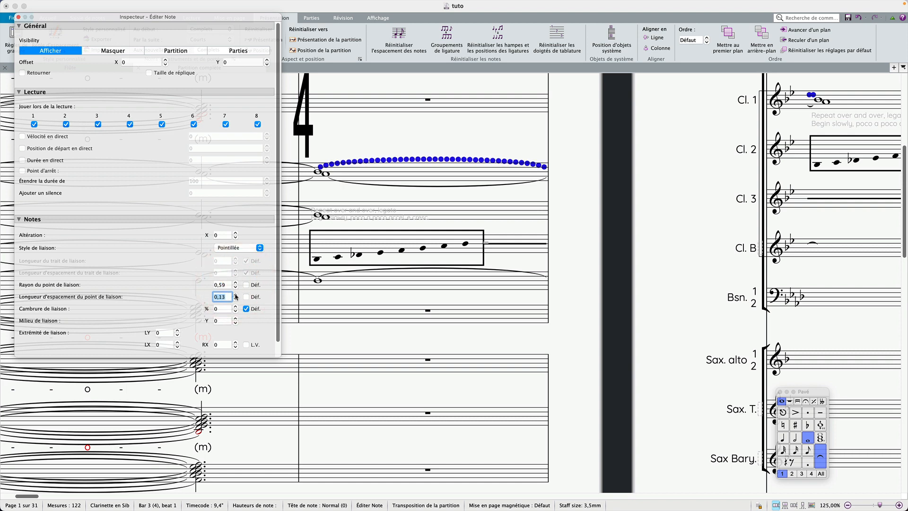
left_click(236, 295)
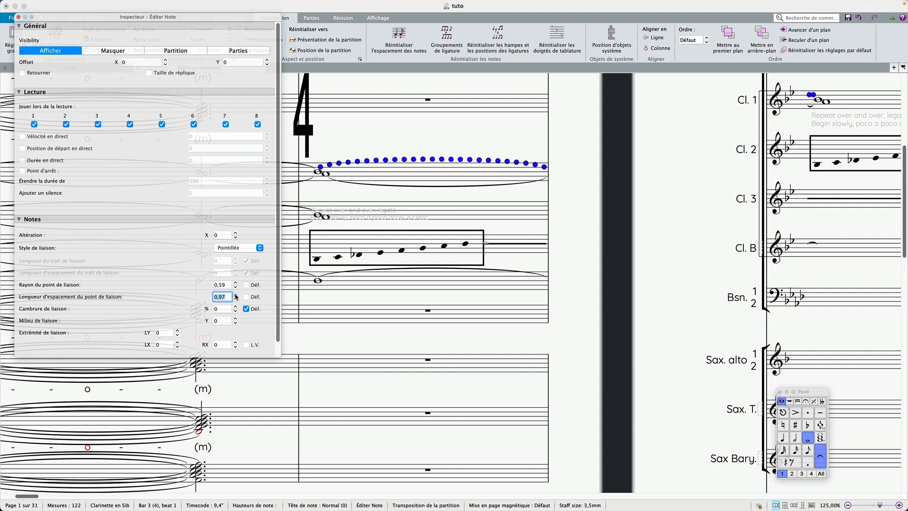
left_click(236, 296)
left_click(235, 295)
left_click(235, 296)
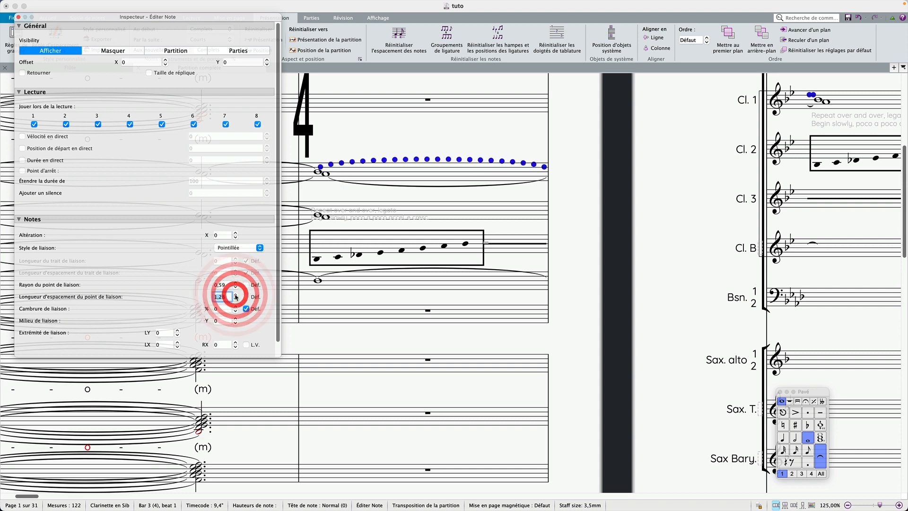
left_click(246, 297)
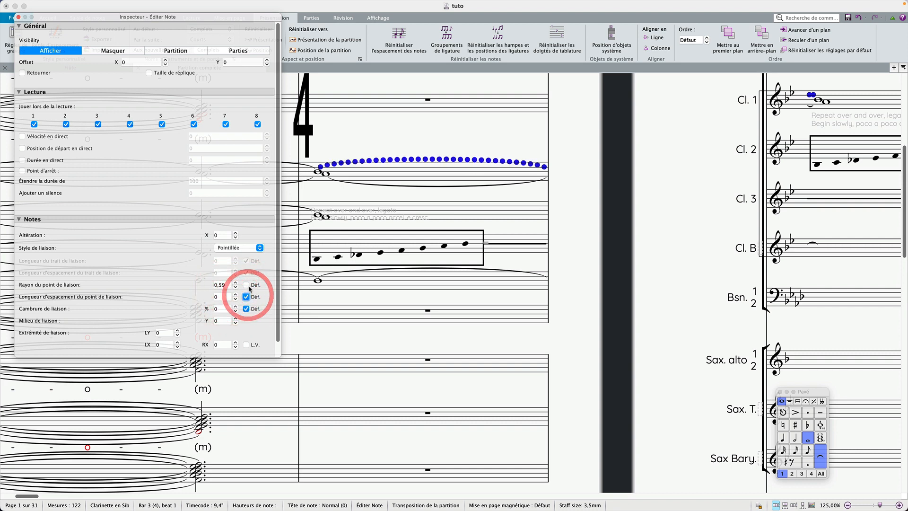
left_click(246, 286)
Set the tie style to Discontinu with a dash length of 4 and a dash gap of 2.
left_click(241, 249)
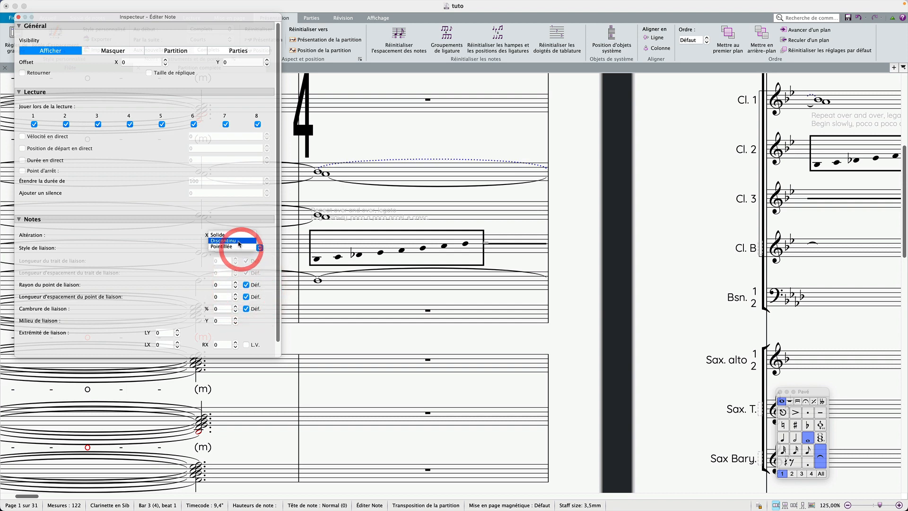
left_click(239, 240)
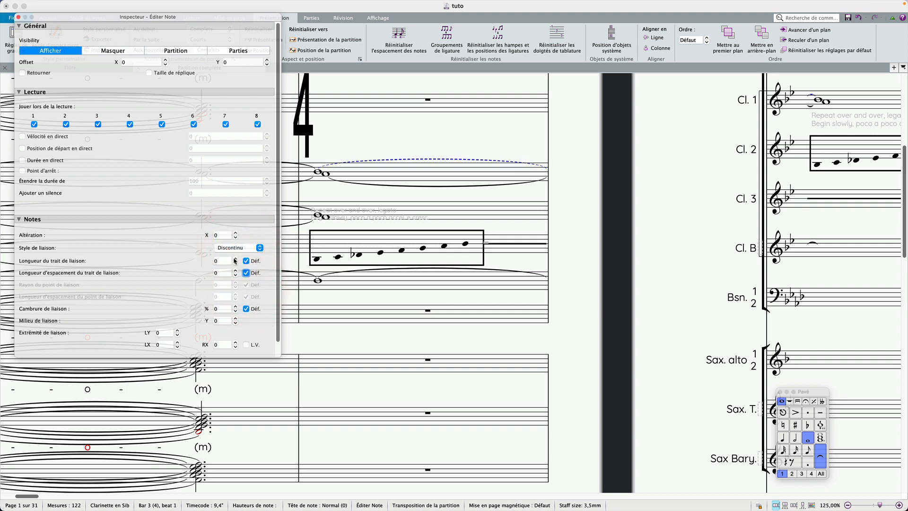
type("4")
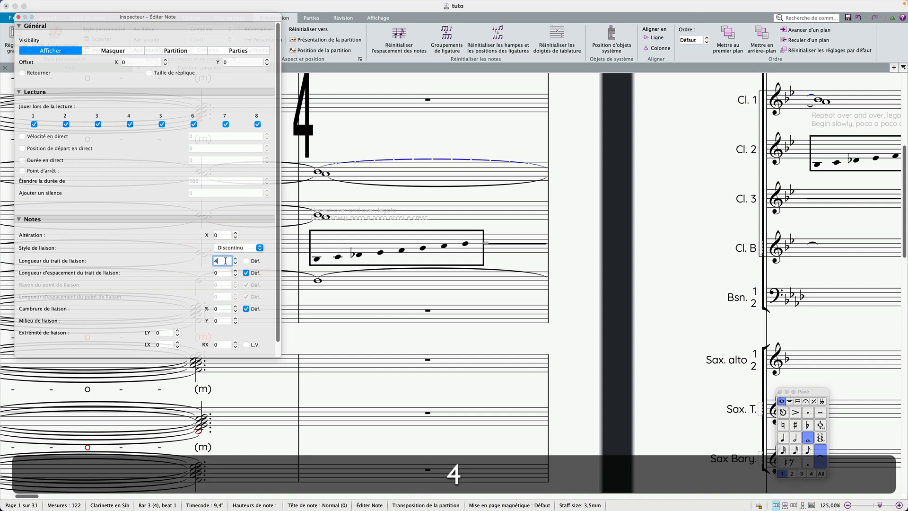
left_click(224, 273)
type("2")
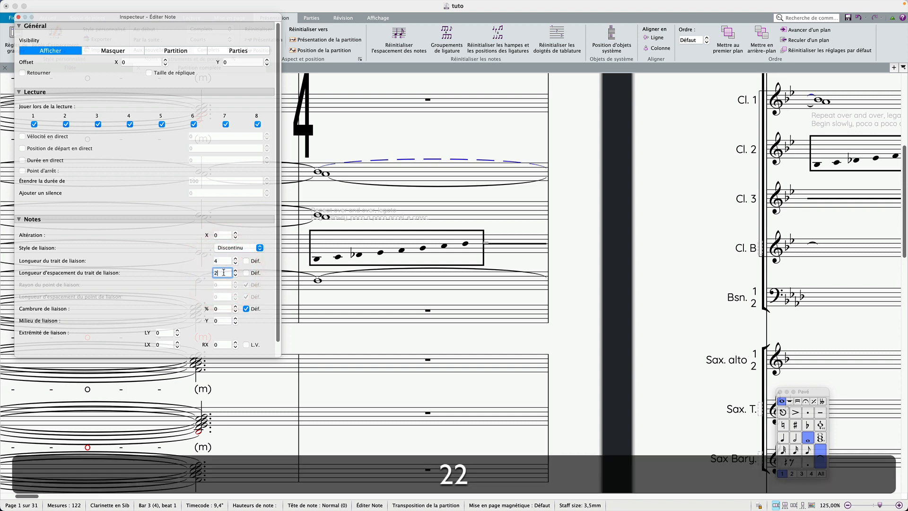
left_click(322, 192)
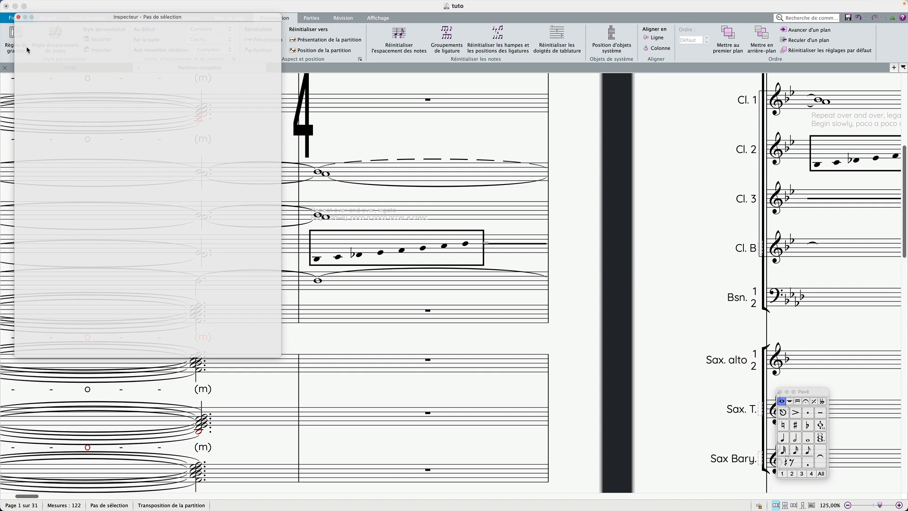
Set the first clarinet's tie style back to Solide.
left_click(396, 160)
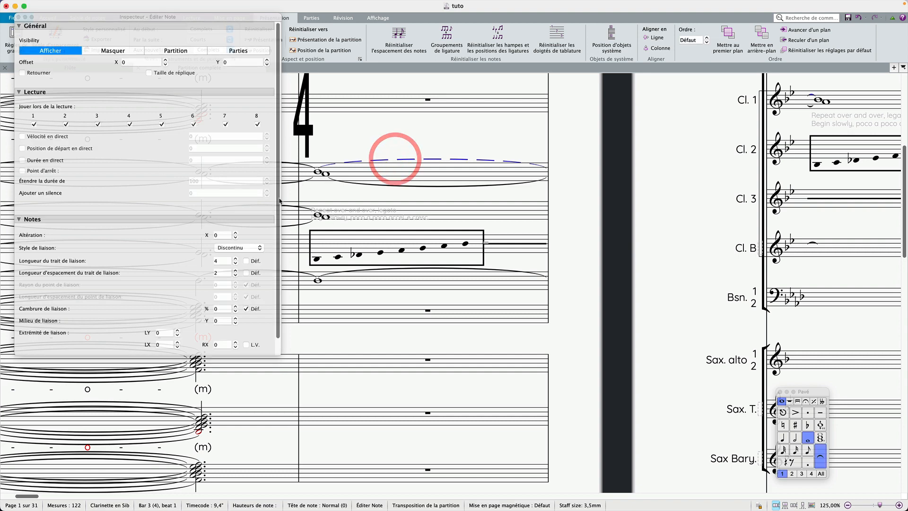
left_click(235, 246)
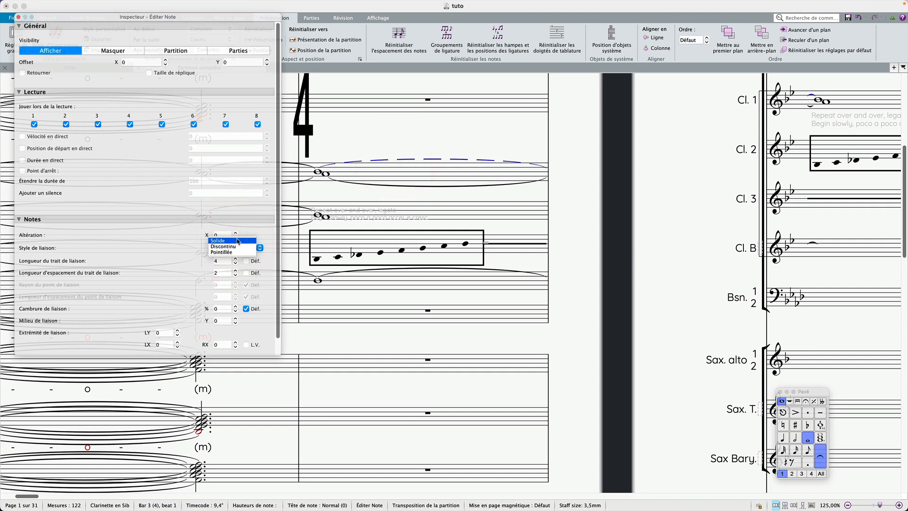
left_click(235, 240)
left_click(503, 300)
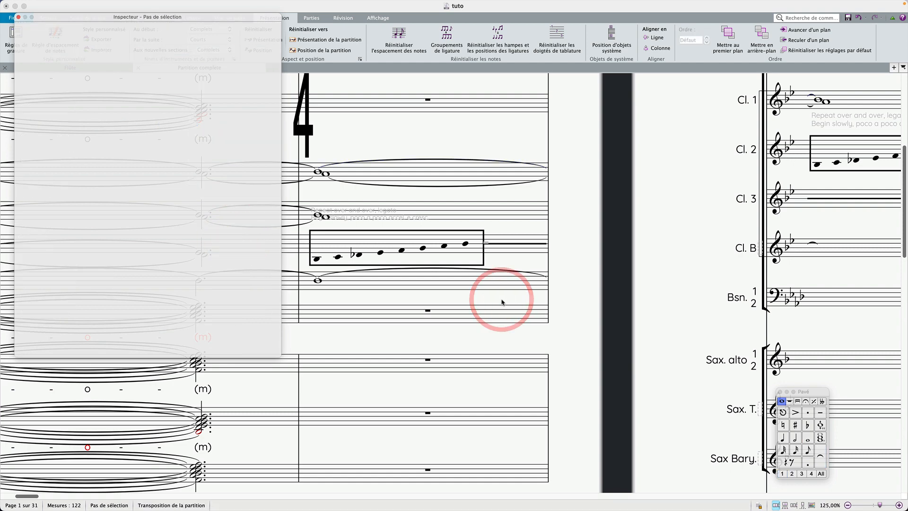
Open the Saxophone alto part from the full score.
scroll(502, 302, "right", 15)
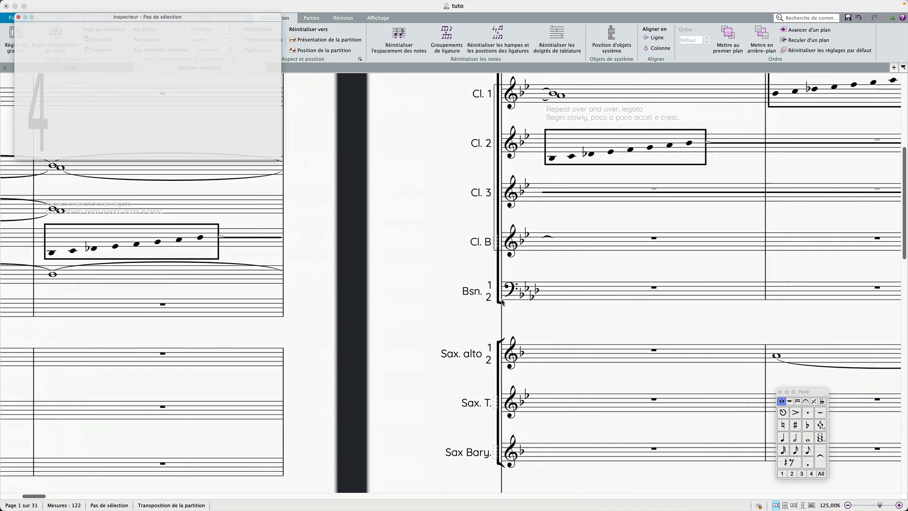
scroll(502, 302, "right", 4)
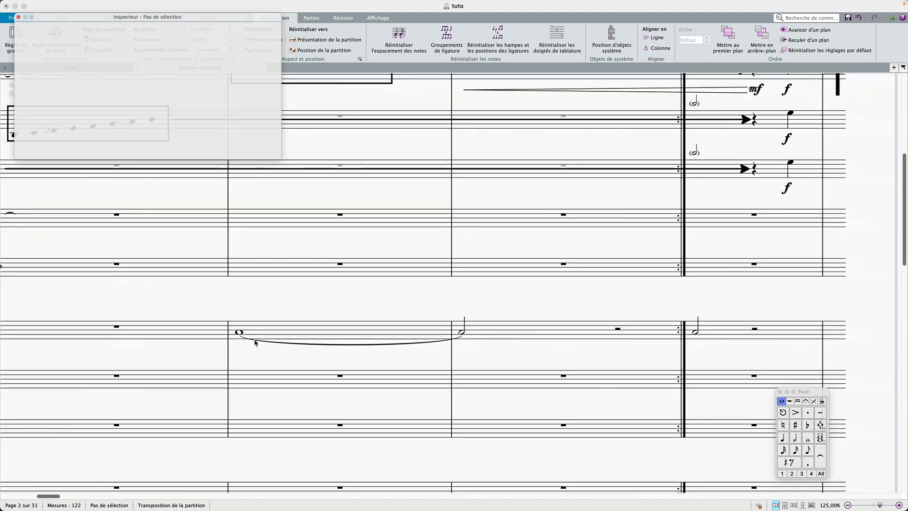
scroll(450, 338, "up", 3)
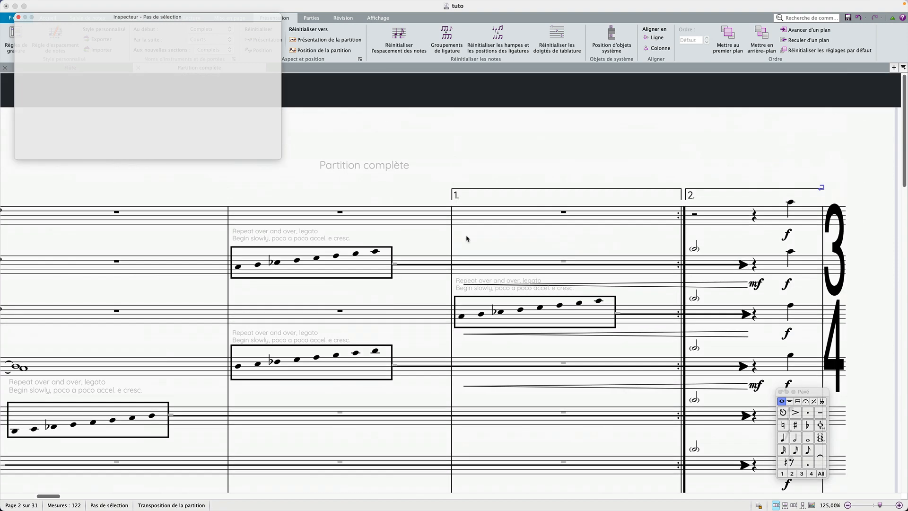
scroll(552, 255, "down", 1)
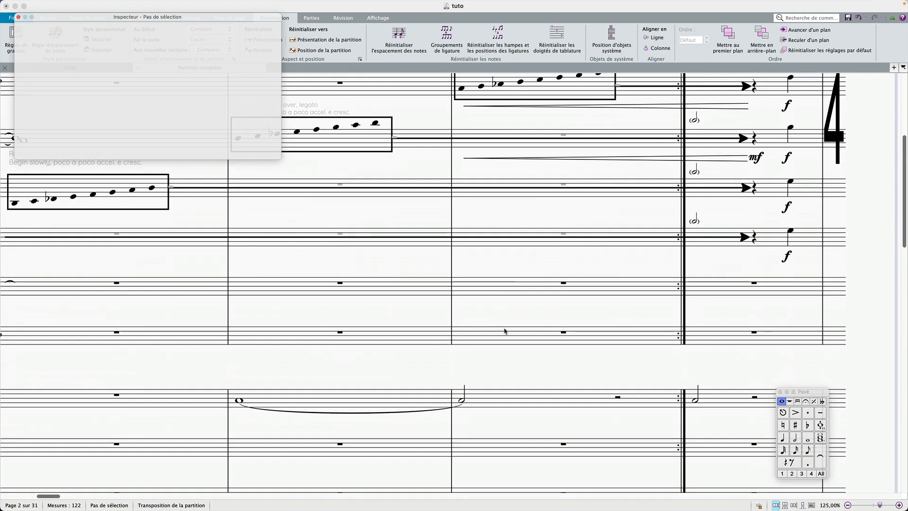
left_click(516, 403)
key("w")
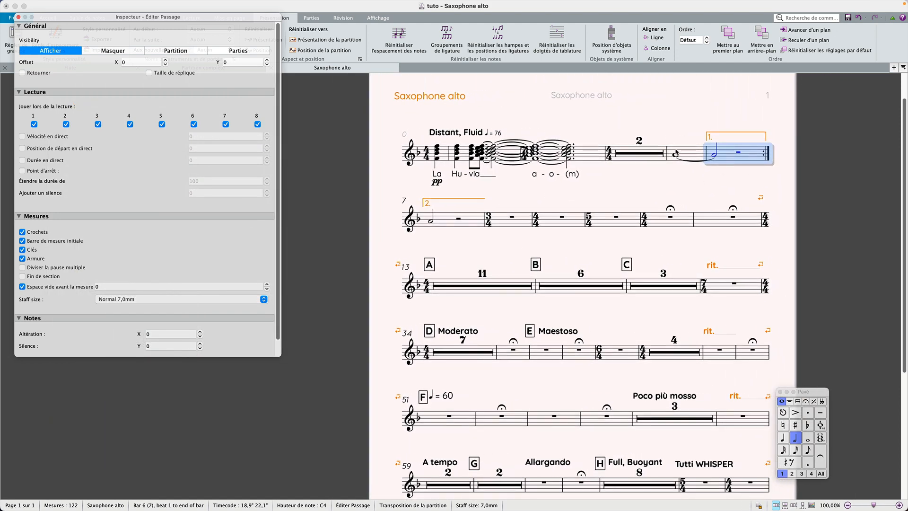
Add a tie-into to the half note opening the second ending in bar 7 of the Saxophone alto part.
left_click(431, 222)
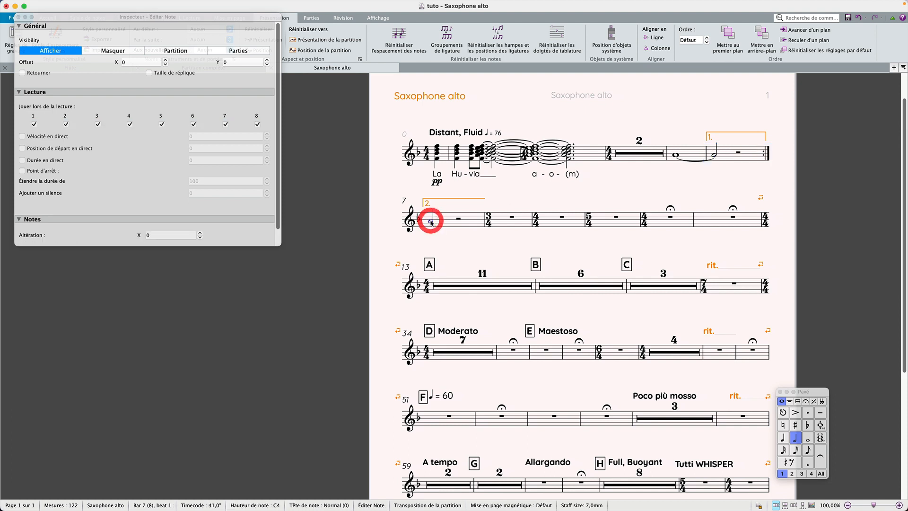
left_click(678, 155)
left_click(689, 155)
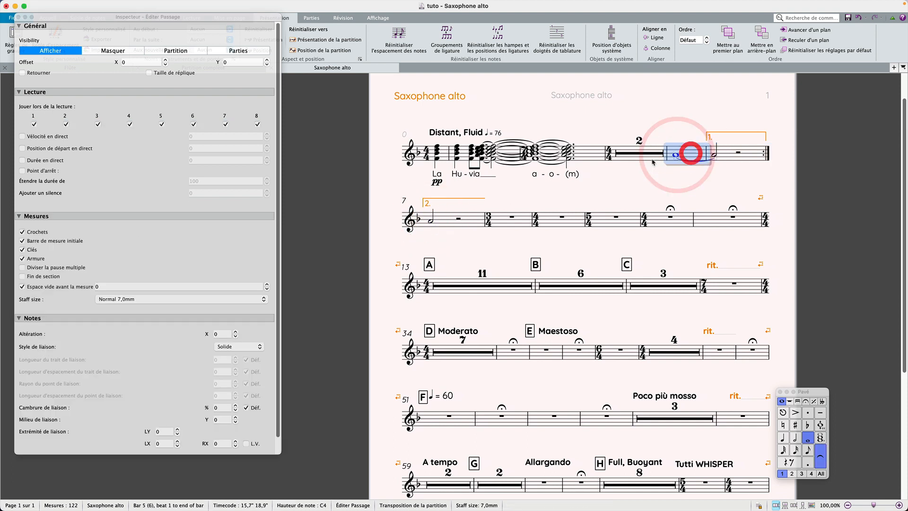
left_click(432, 223)
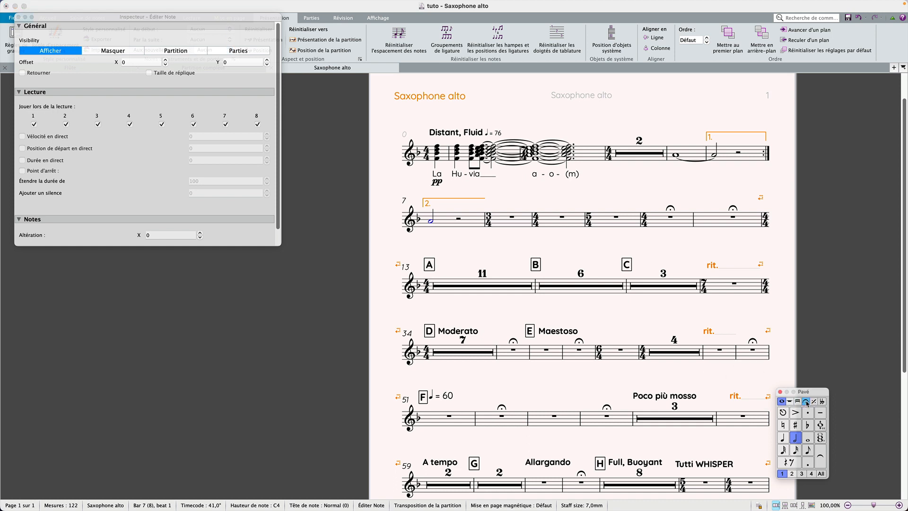
left_click(806, 402)
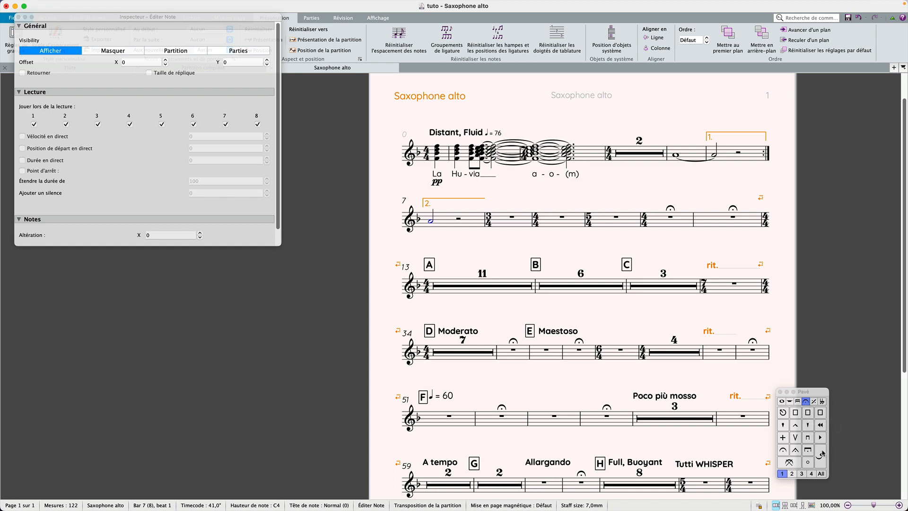
left_click(822, 457)
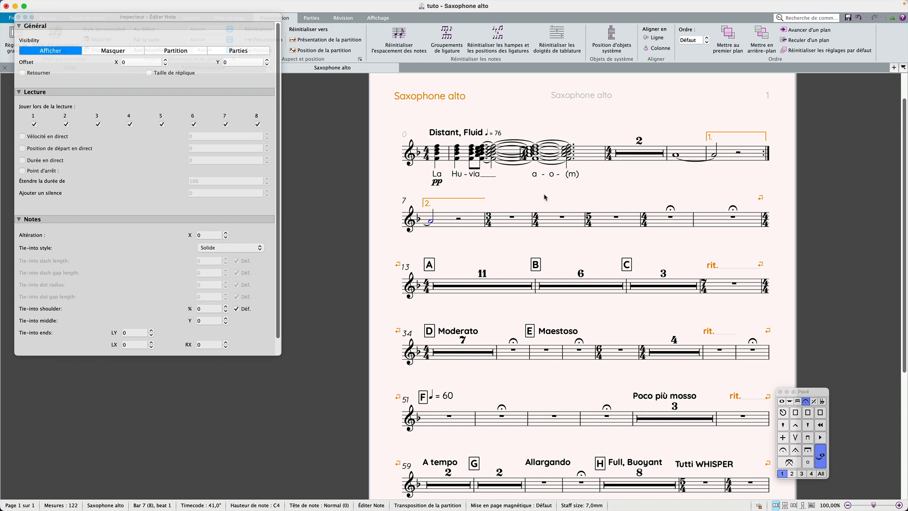
Move the whole note in bar 5 up three steps and back down again.
left_click(676, 156)
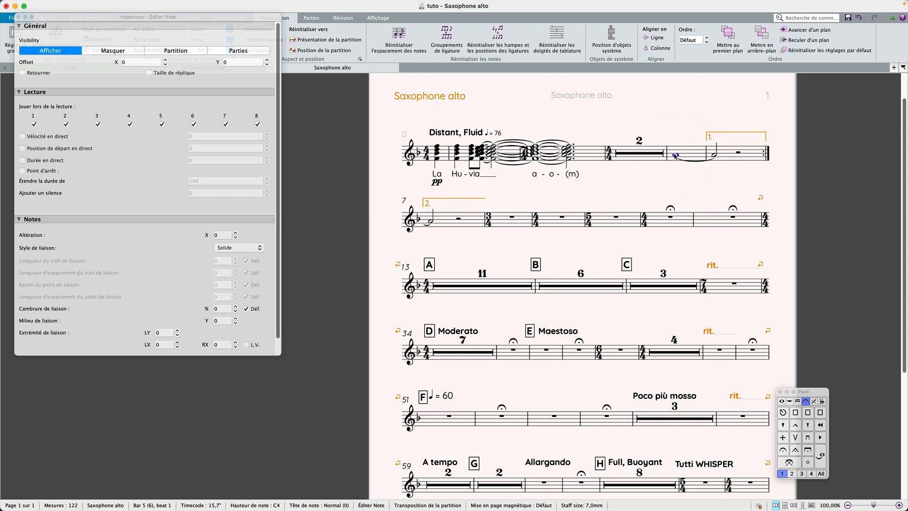
key("Up")
key("Up")
key("Up")
key("Up")
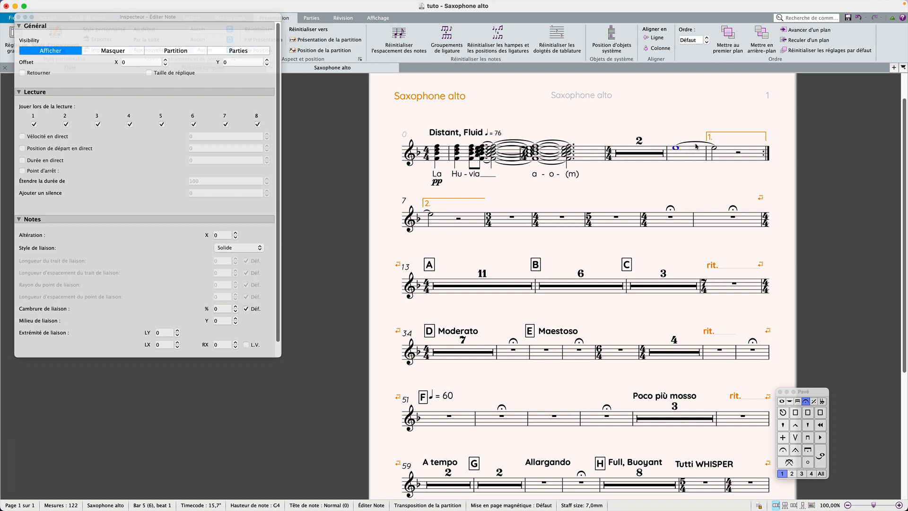
key("Down")
key("Down")
key("Down")
key("Down")
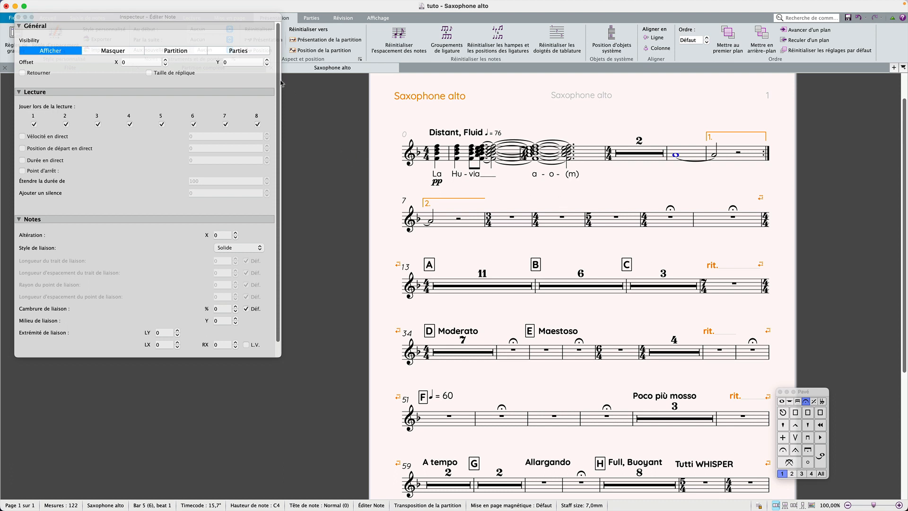
Close the Inspector and the Saxophone alto and Flûte part tabs, returning to the full score.
left_click(19, 18)
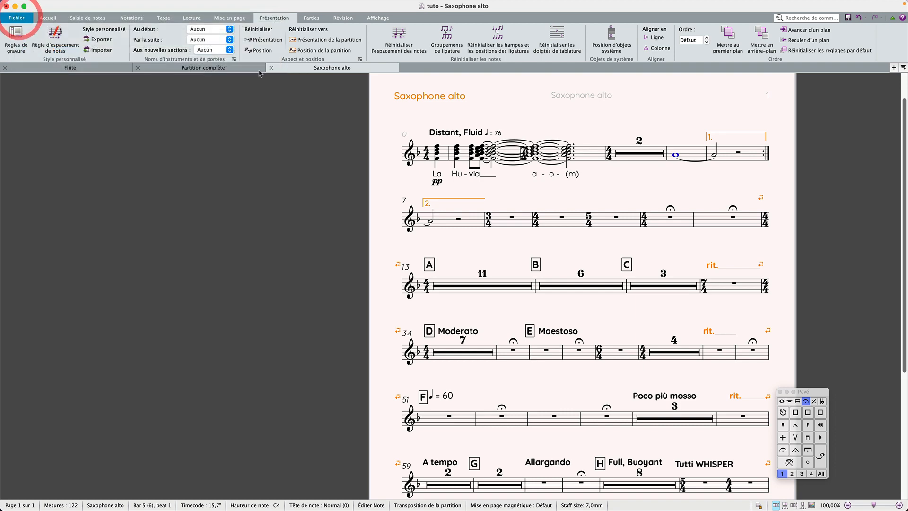
left_click(271, 68)
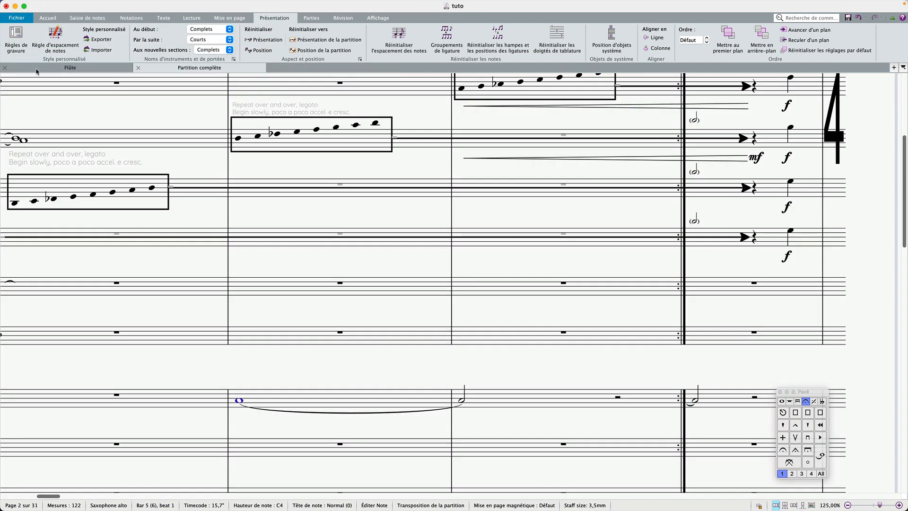
left_click(6, 68)
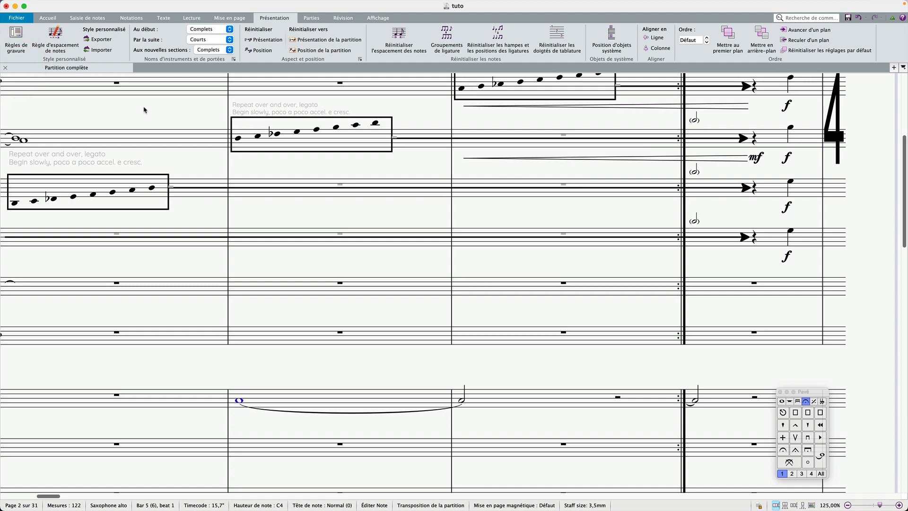
scroll(143, 110, "left", 20)
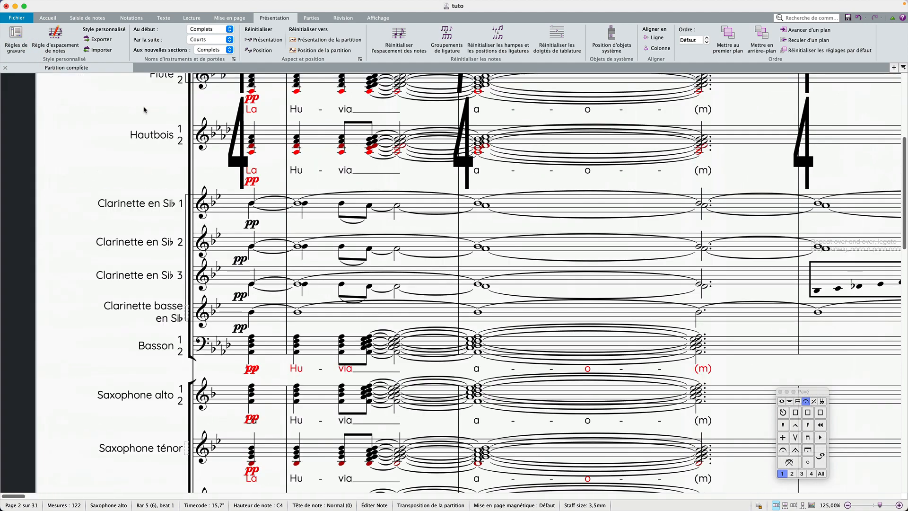
scroll(144, 109, "up", 3)
scroll(144, 110, "up", 3)
left_click(170, 151)
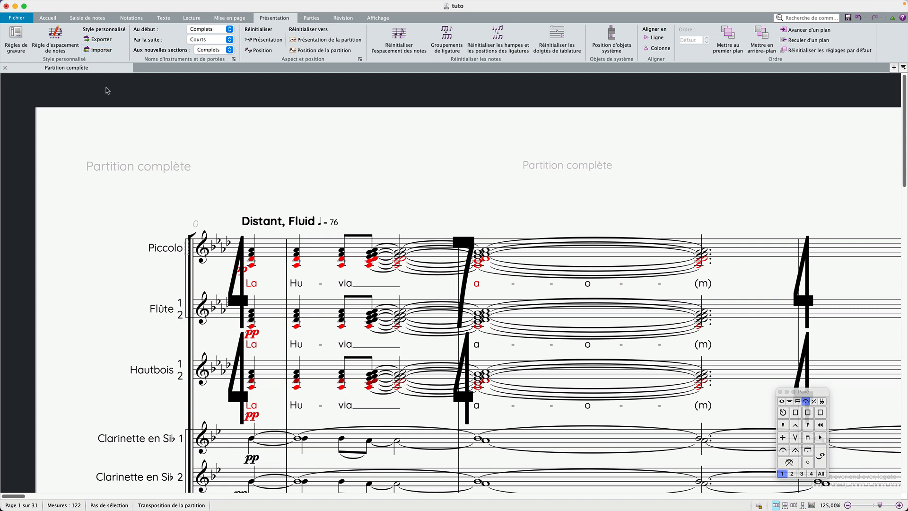
left_click(103, 50)
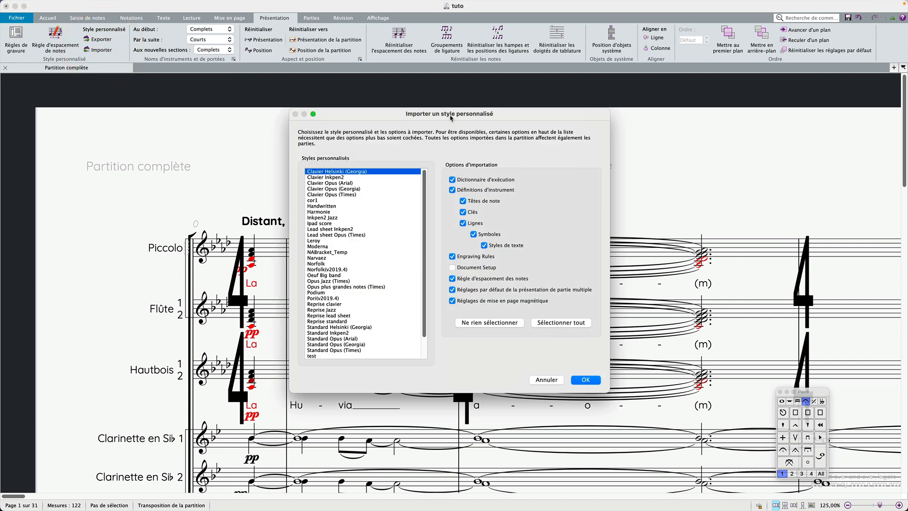
left_click_drag(451, 118, 369, 55)
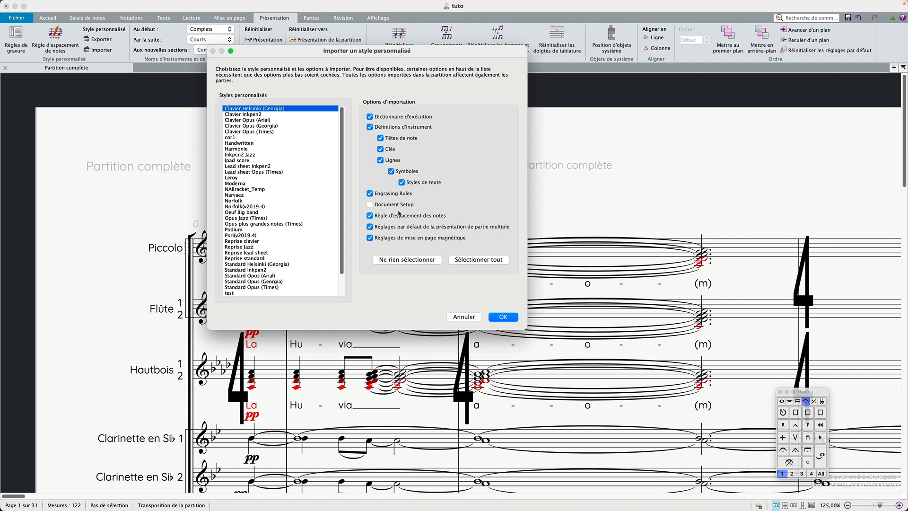
left_click(475, 317)
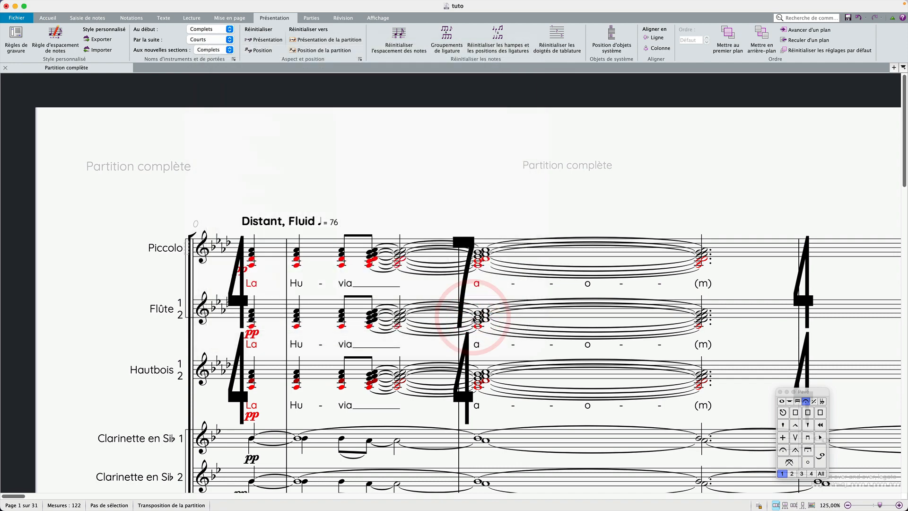
Open Document Setup to review the page size and margins, then close it without changes.
scroll(478, 319, "down", 5)
scroll(642, 273, "up", 3)
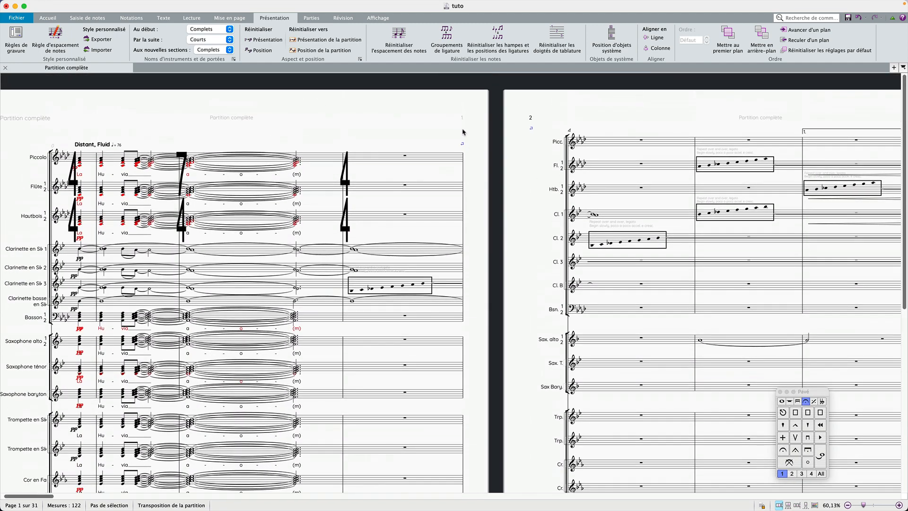
left_click(462, 131)
key("super+d")
left_click(394, 45)
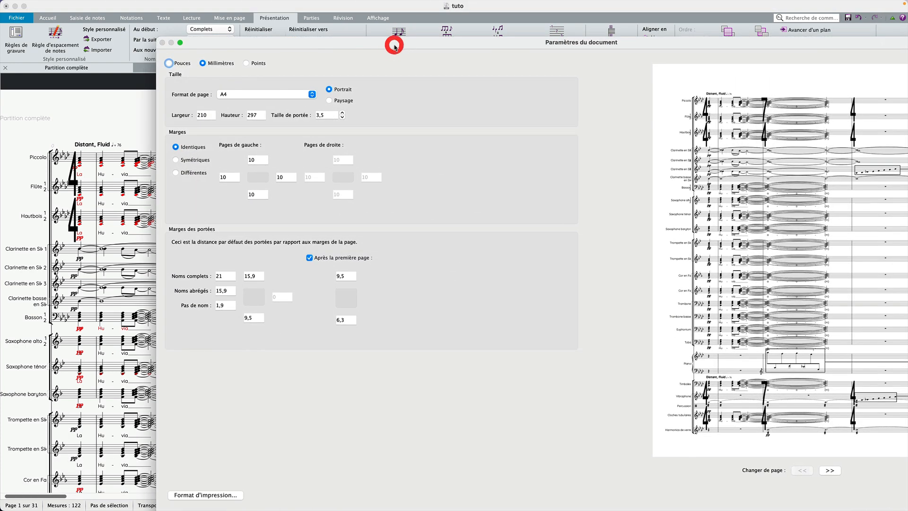
left_click_drag(350, 40, 8, 48)
left_click(335, 66)
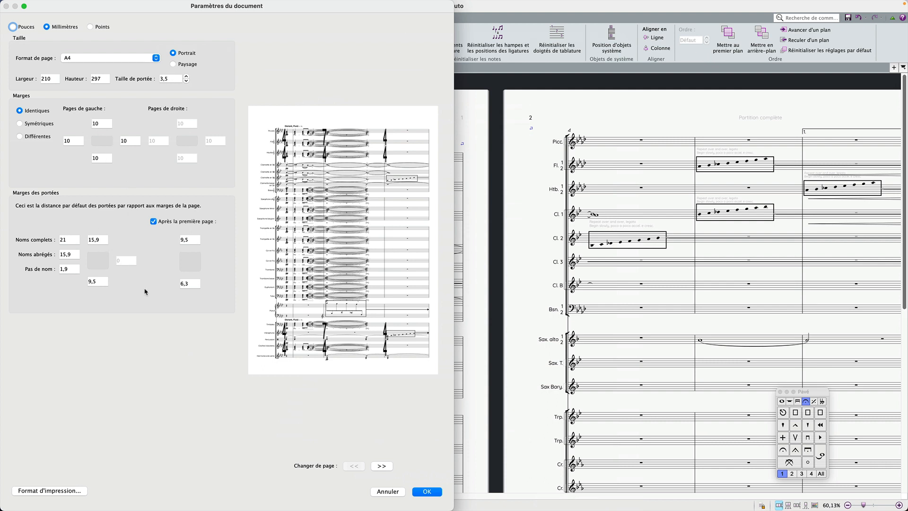
left_click(396, 492)
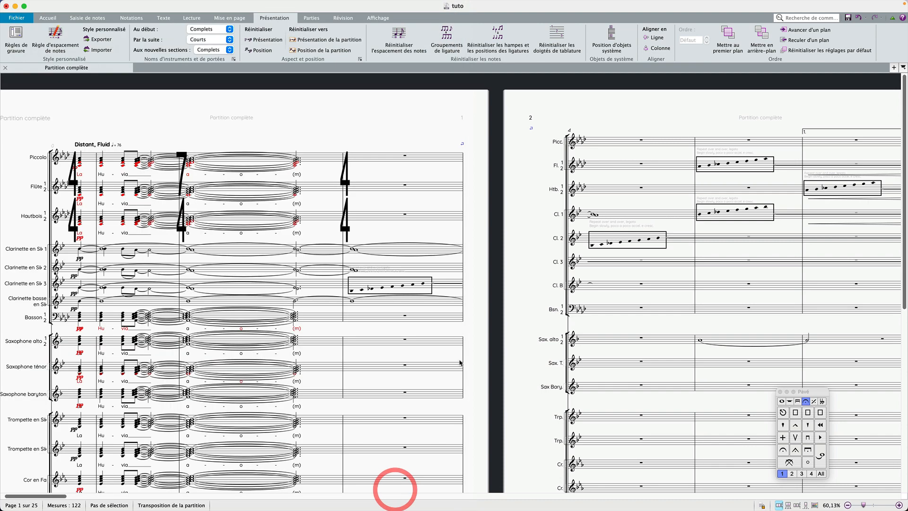
Import the Poriv2019.4 house style with all import options, including Engraving Rules and Document Setup.
left_click(477, 318)
left_click(101, 50)
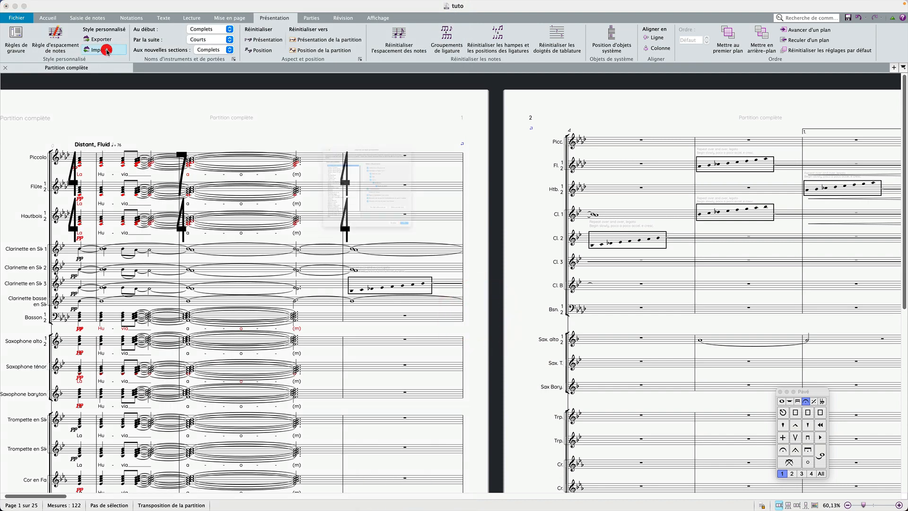
left_click(384, 203)
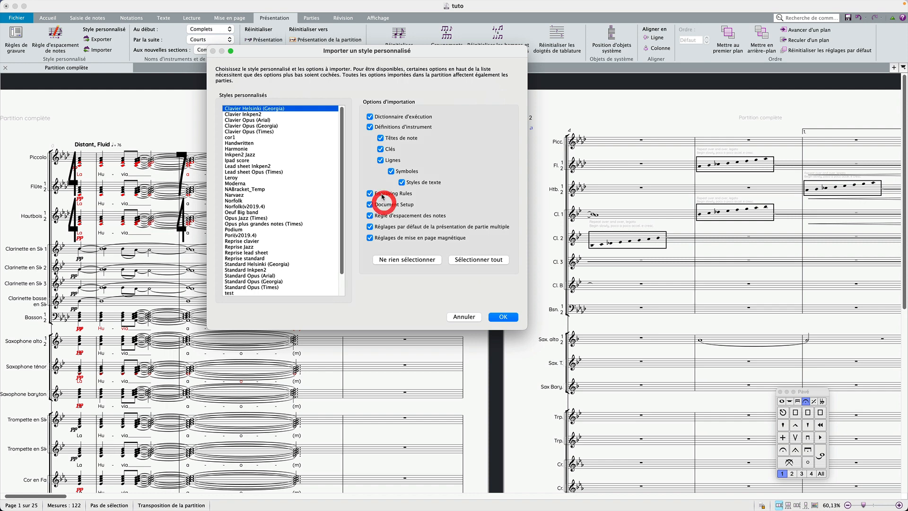
left_click(377, 192)
left_click(378, 205)
left_click(378, 204)
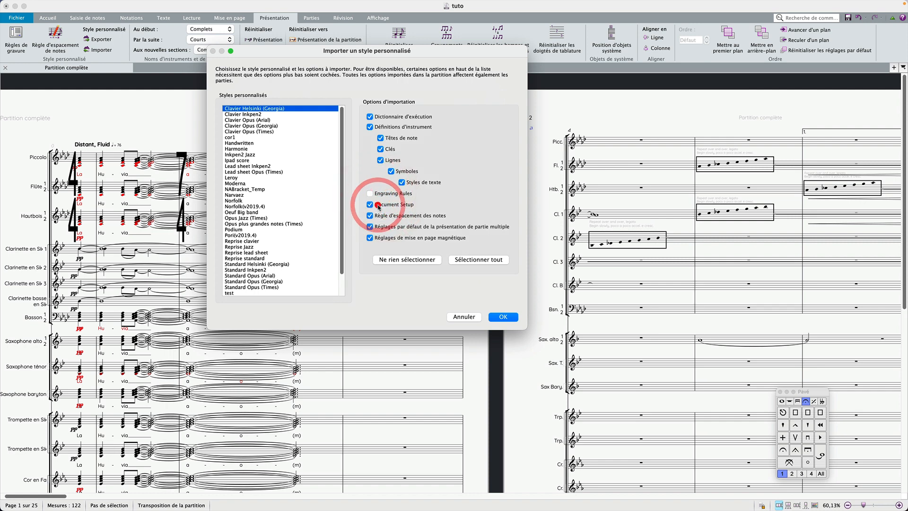
left_click(380, 194)
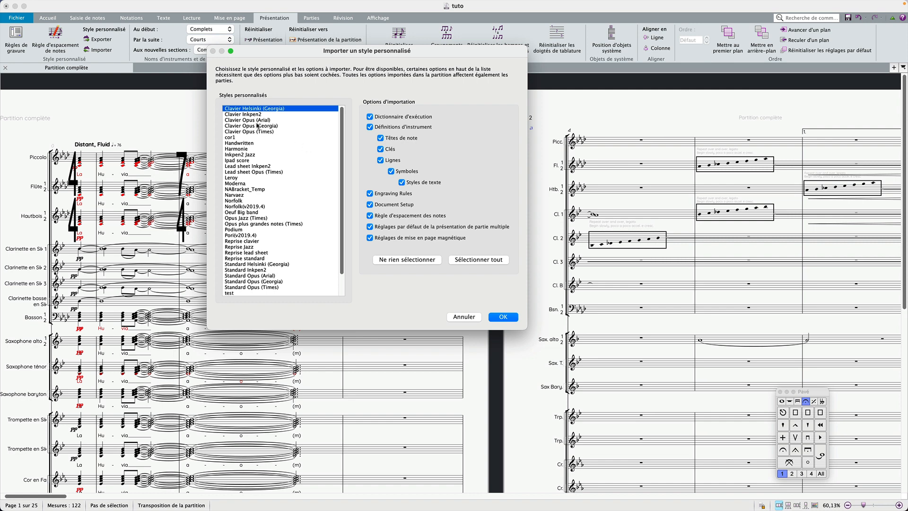
scroll(248, 141, "down", 2)
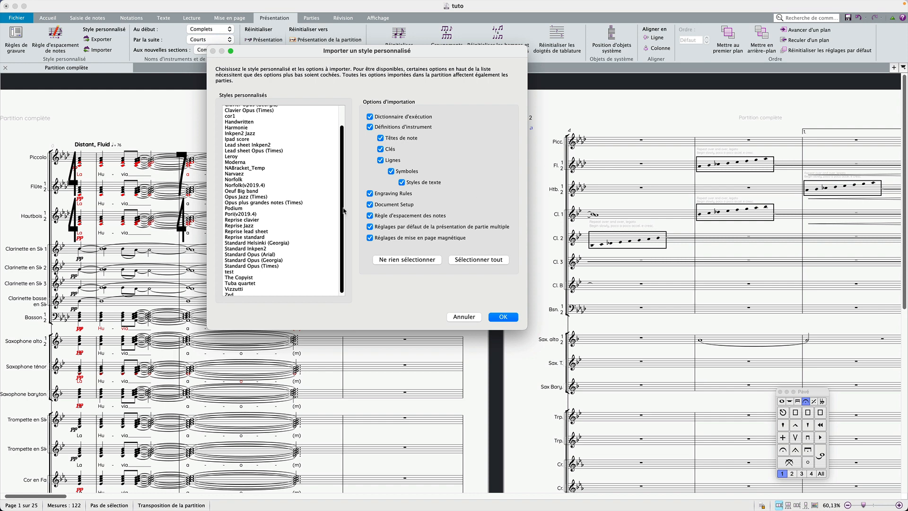
left_click(245, 215)
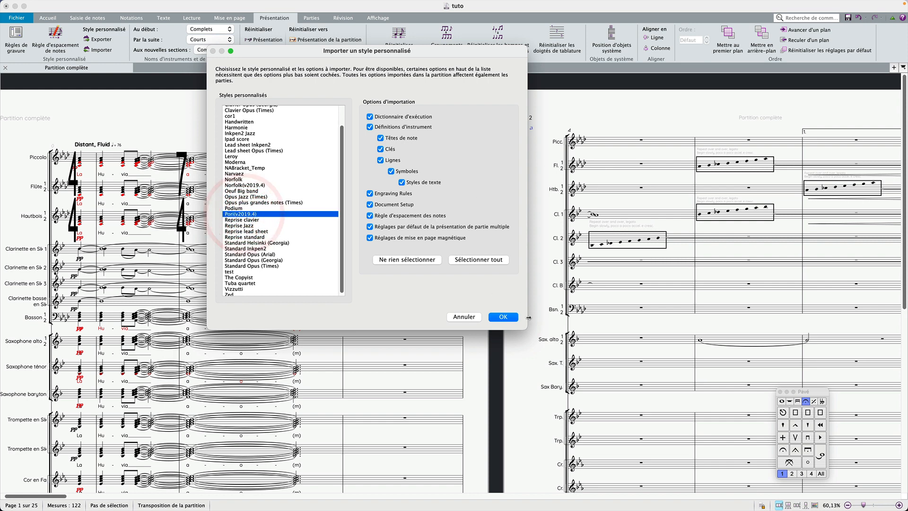
left_click(503, 316)
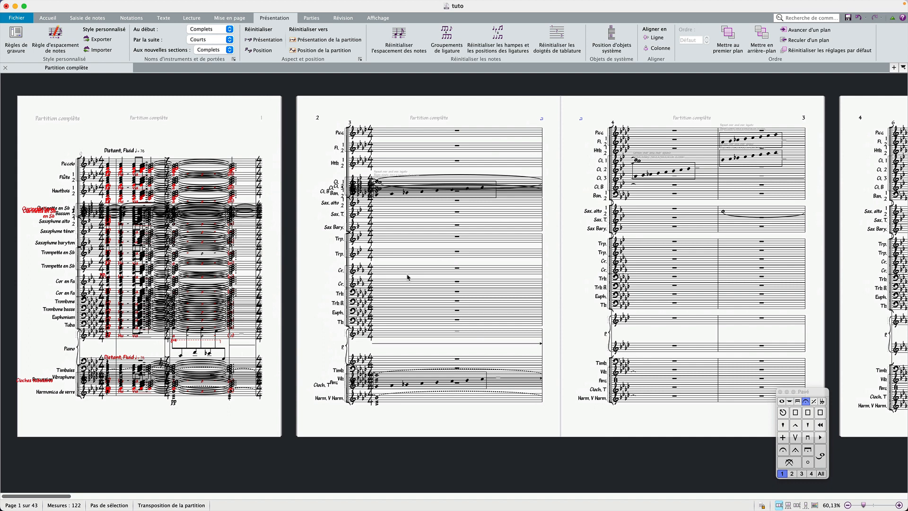
Undo the house style import.
key("super")
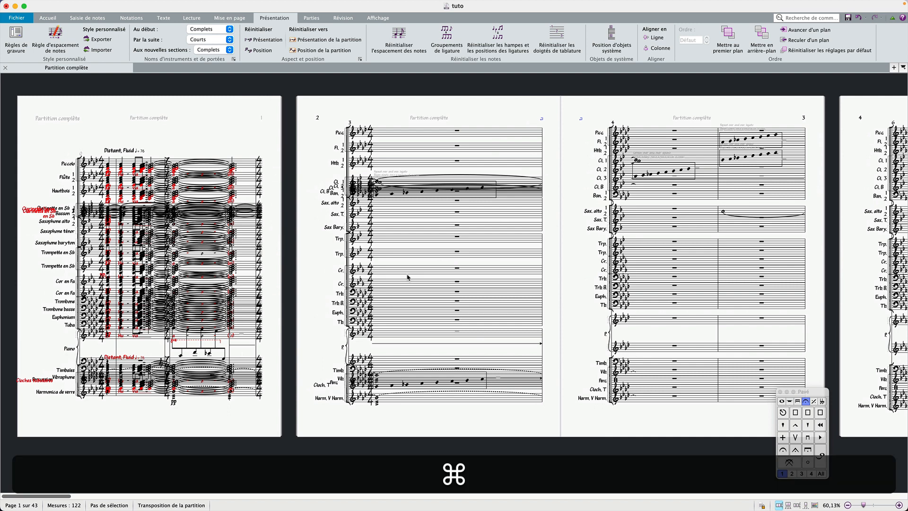
key("super+z")
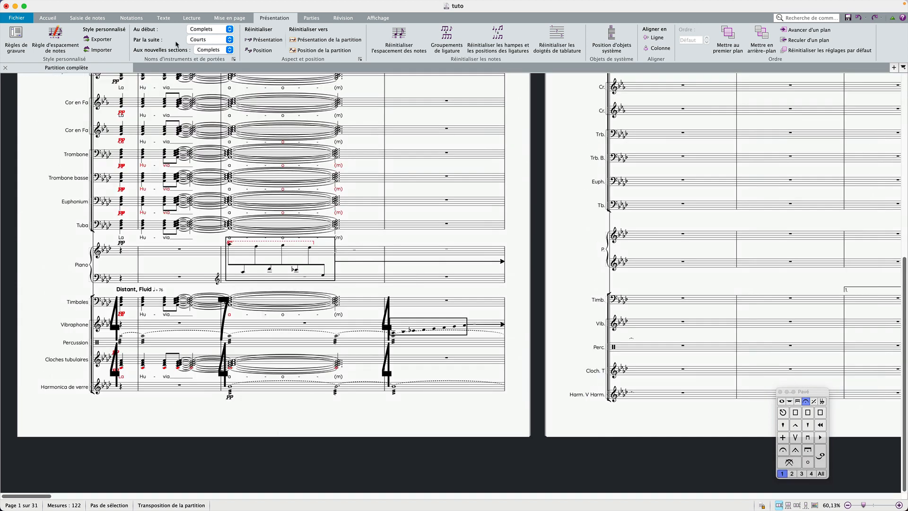
Import the Norfolk house style with every option except Document Setup.
left_click(101, 50)
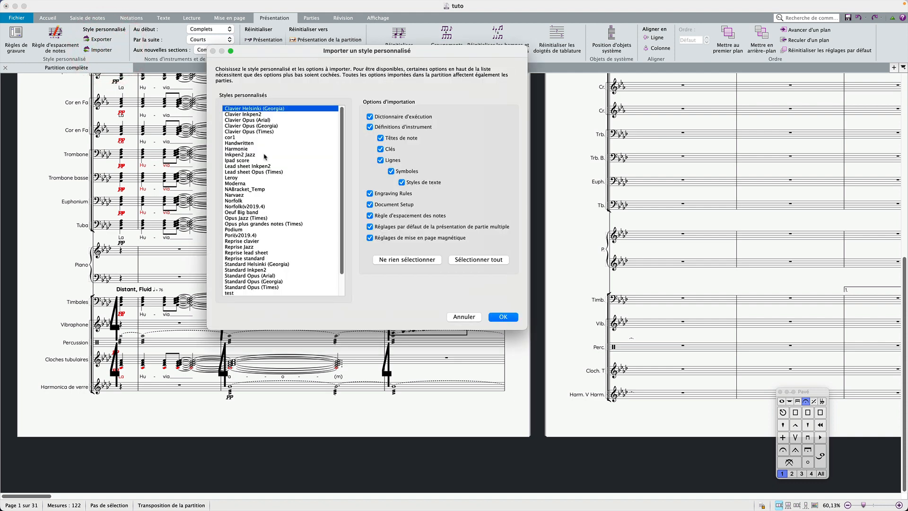
left_click(369, 206)
left_click(241, 201)
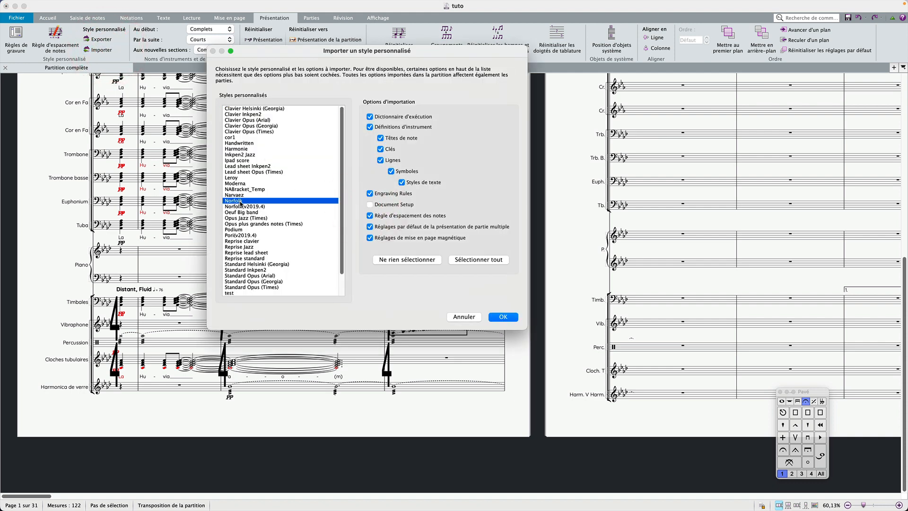
left_click(272, 202)
left_click(510, 317)
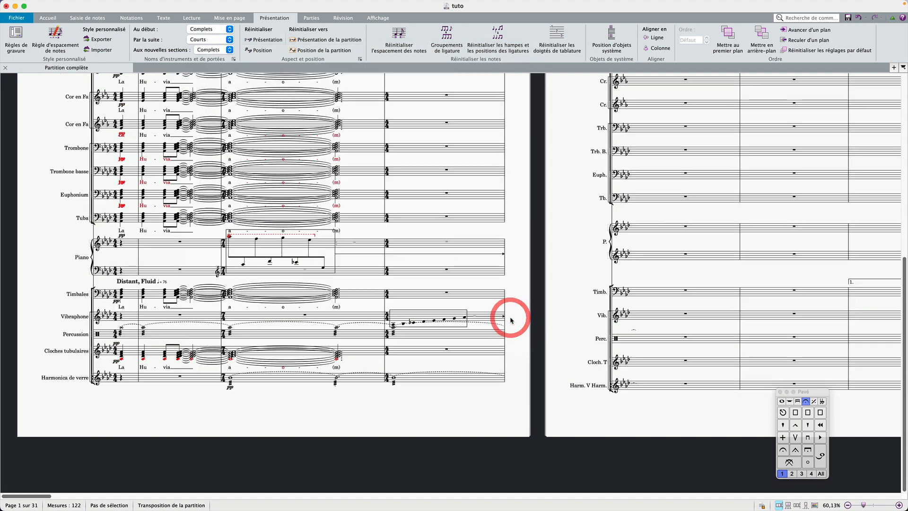
Import the Reprise clavier house style into the full score with the default import options.
scroll(428, 293, "up", 10)
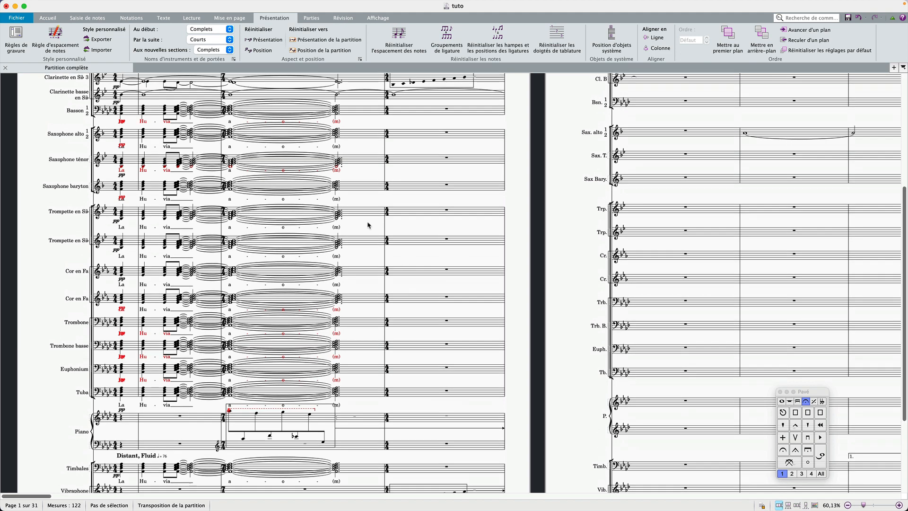
scroll(369, 225, "up", 4)
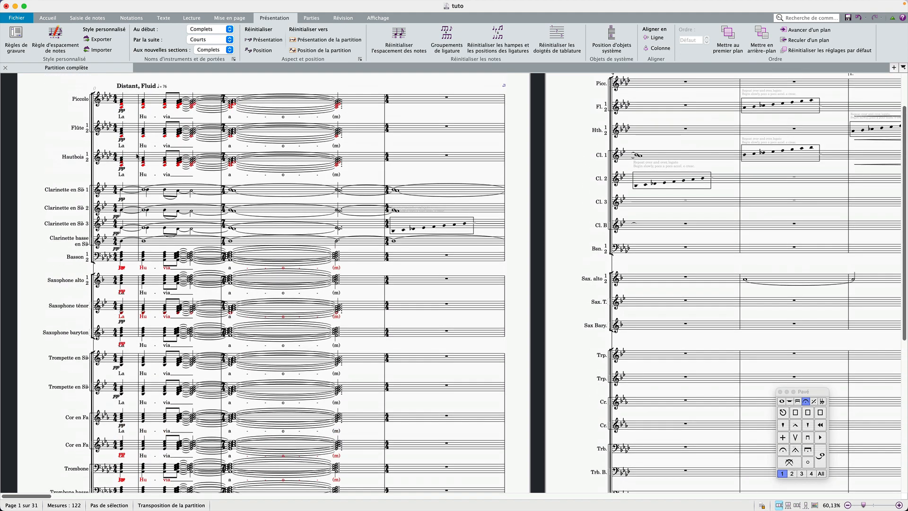
left_click(98, 50)
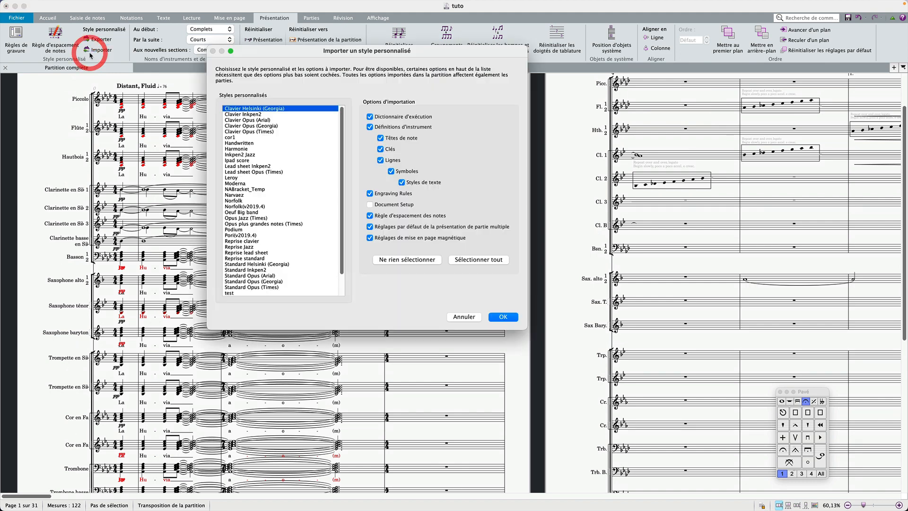
left_click(264, 219)
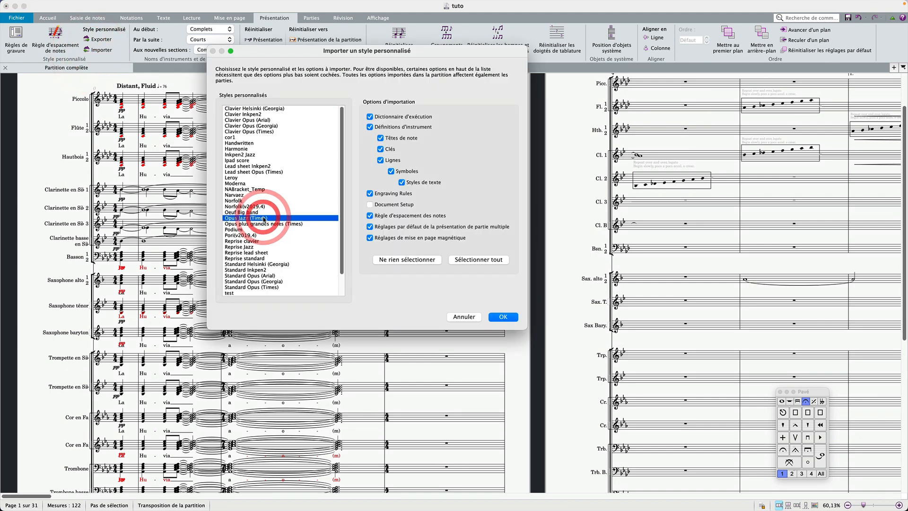
left_click(258, 242)
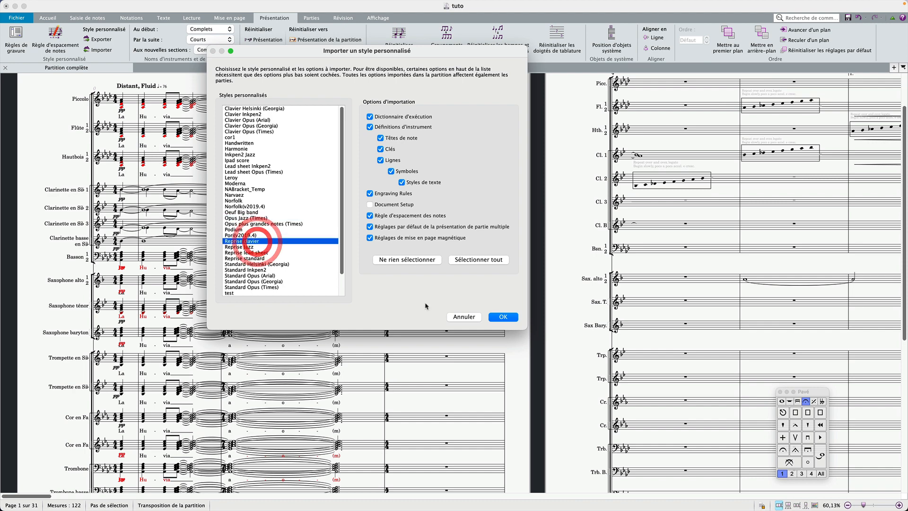
left_click(502, 318)
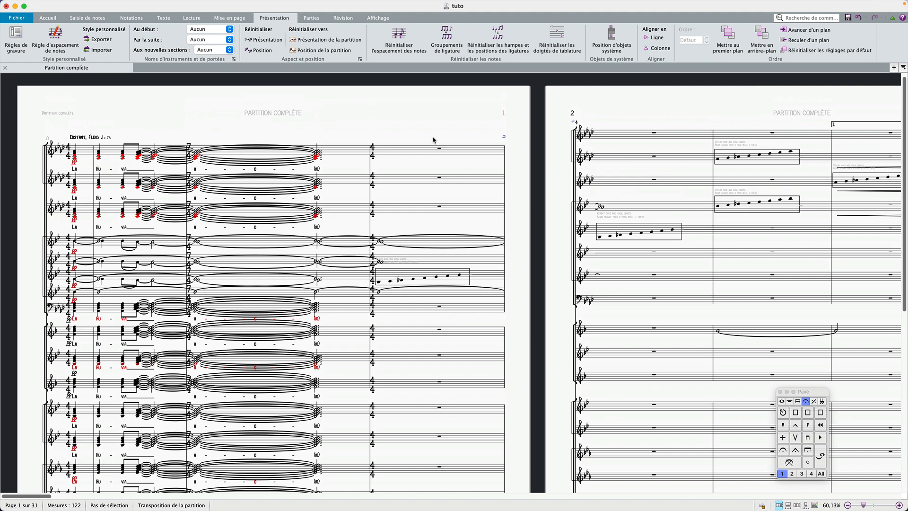
Undo the last two house style imports, Reprise clavier and Norfolk.
key("super")
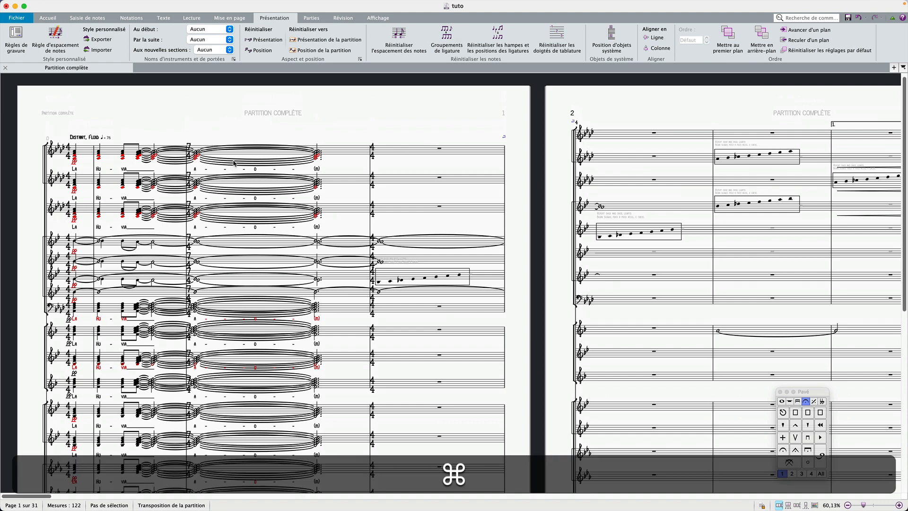
key("super+z")
key("super+z")
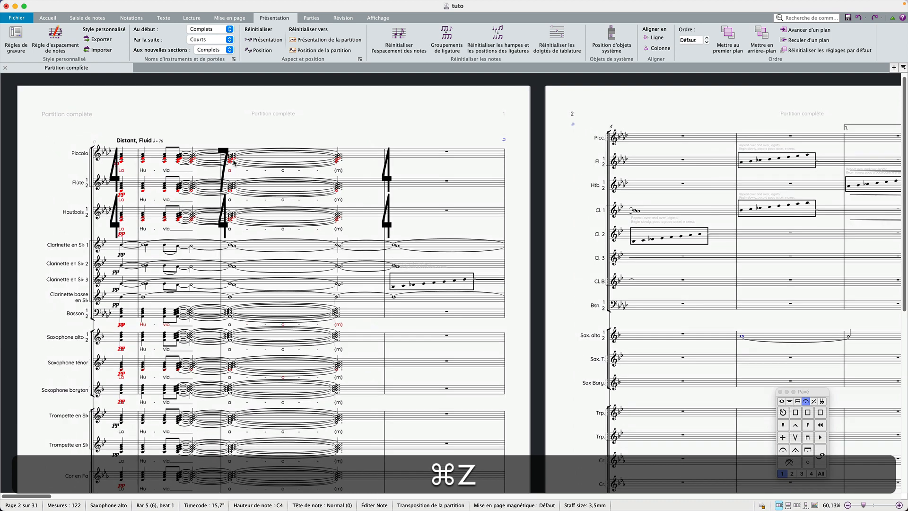
Import the Moderna house style with default options and inspect the resulting instrument names and title.
left_click(292, 137)
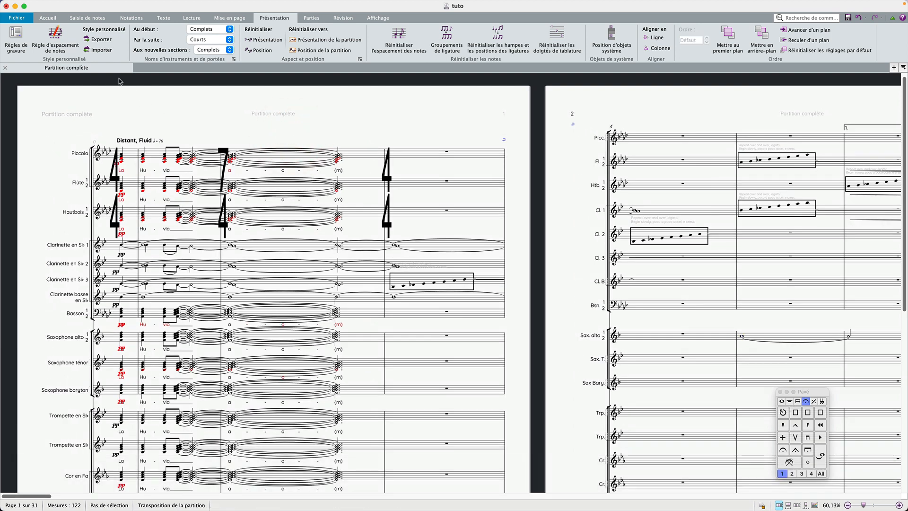
left_click(103, 50)
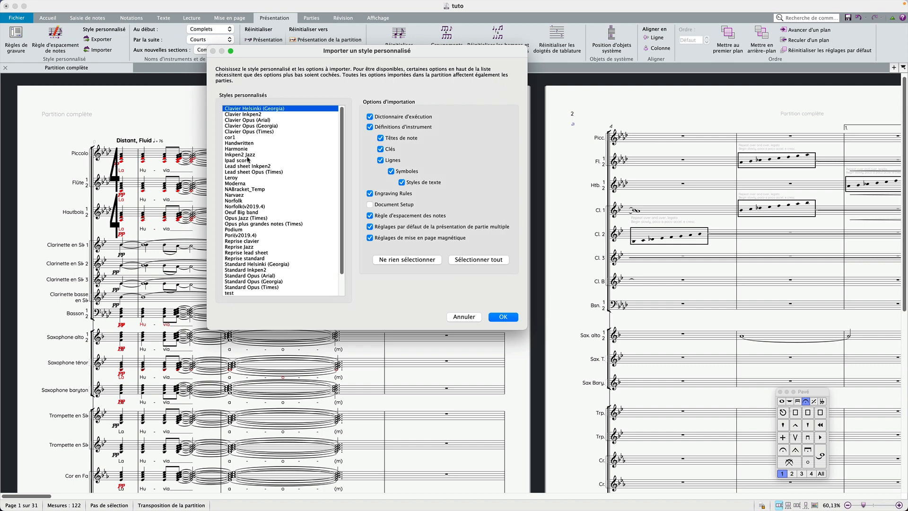
left_click(248, 183)
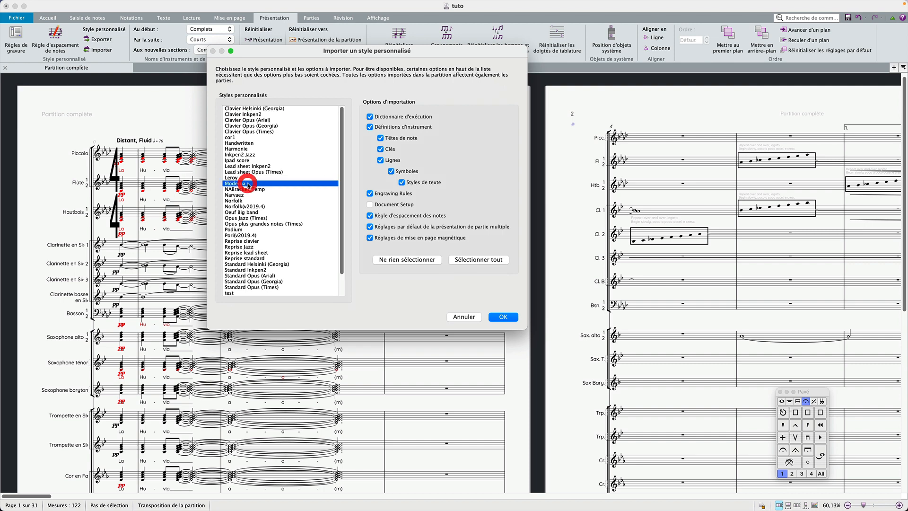
left_click(504, 317)
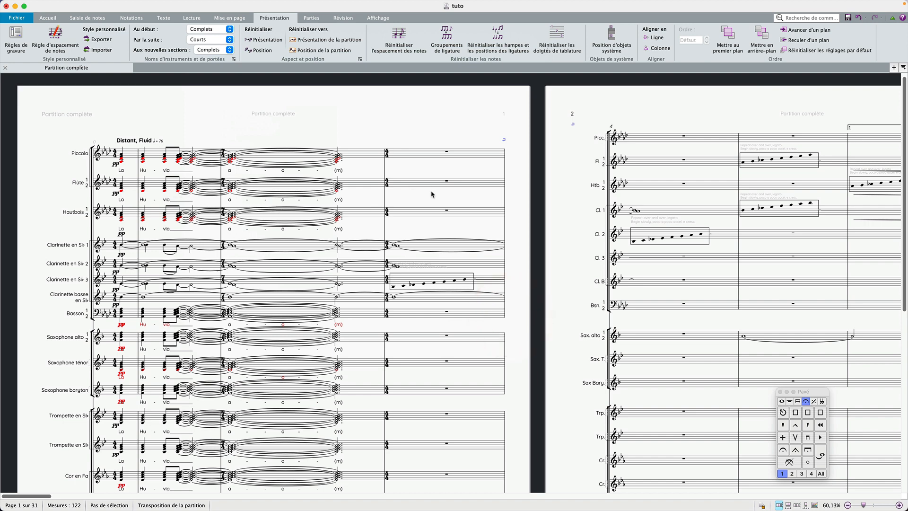
left_click(75, 152)
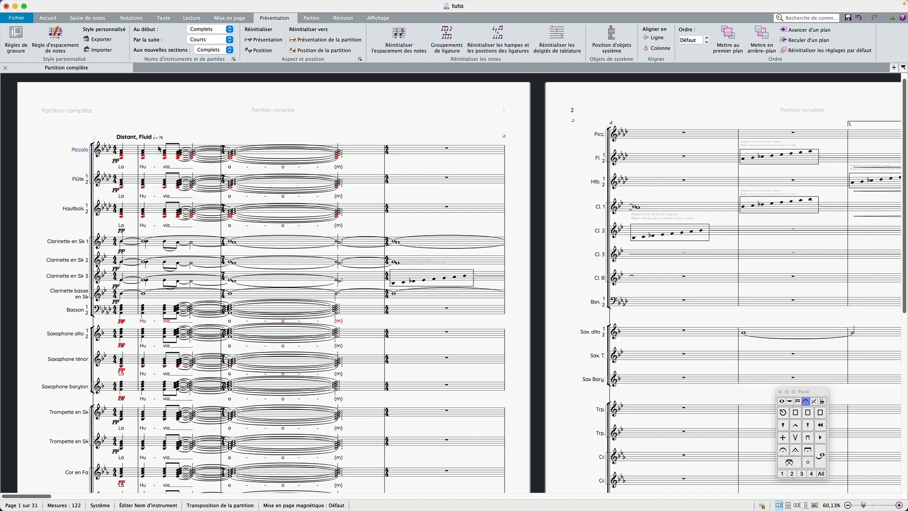
scroll(352, 217, "right", 5)
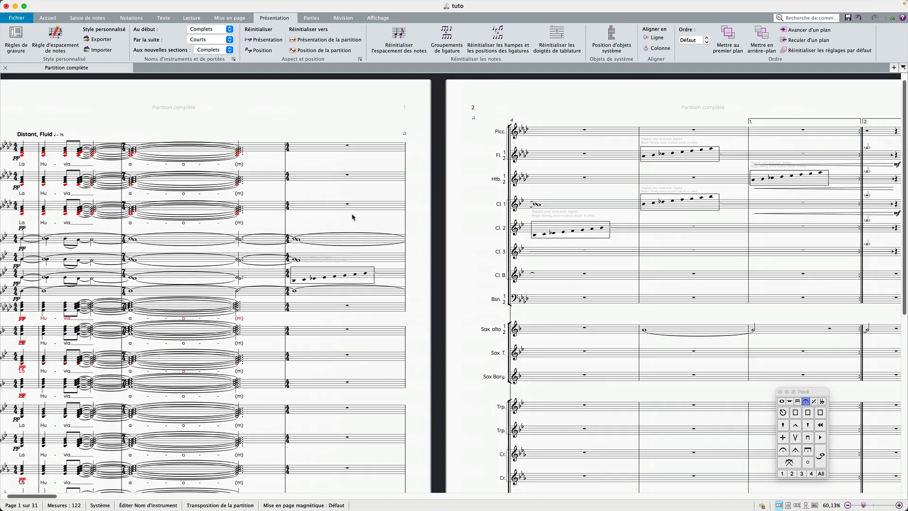
scroll(353, 217, "left", 5)
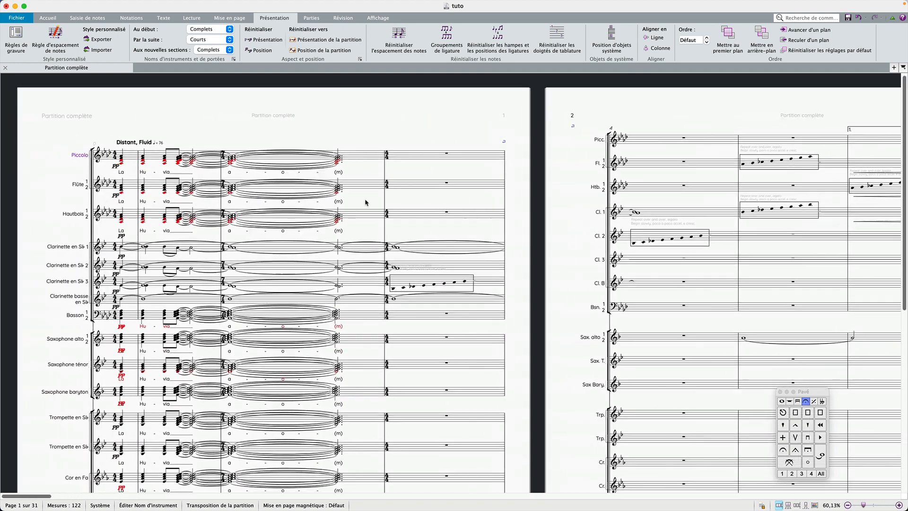
left_click(363, 138)
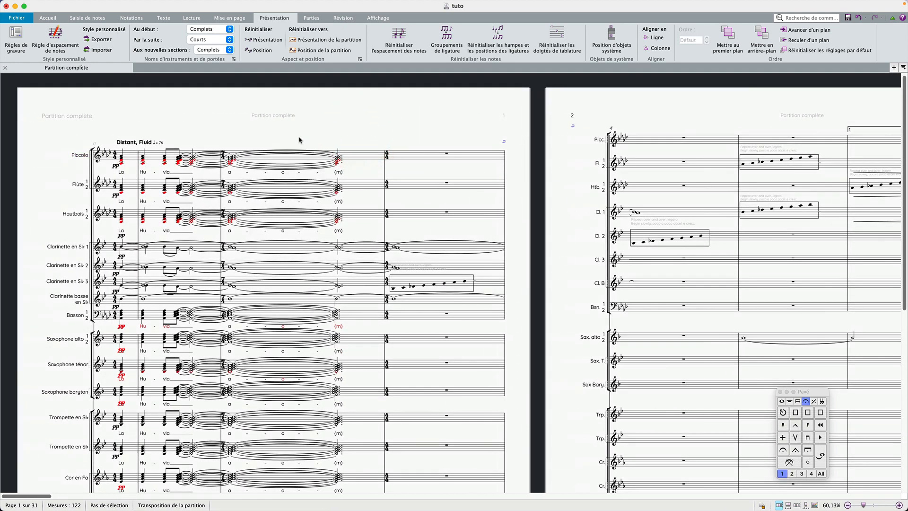
left_click(315, 141)
left_click(282, 133)
Import the Podium house style with default options and zoom in on the first page.
left_click(100, 49)
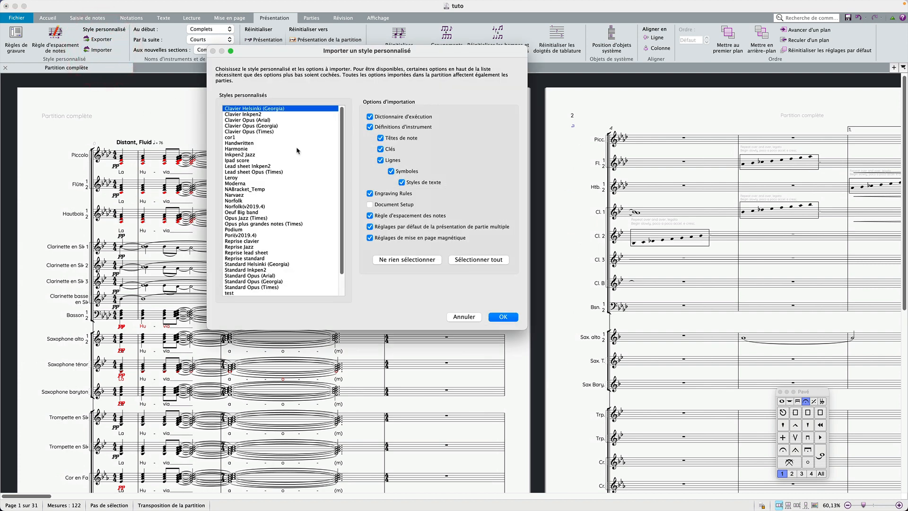
left_click(248, 230)
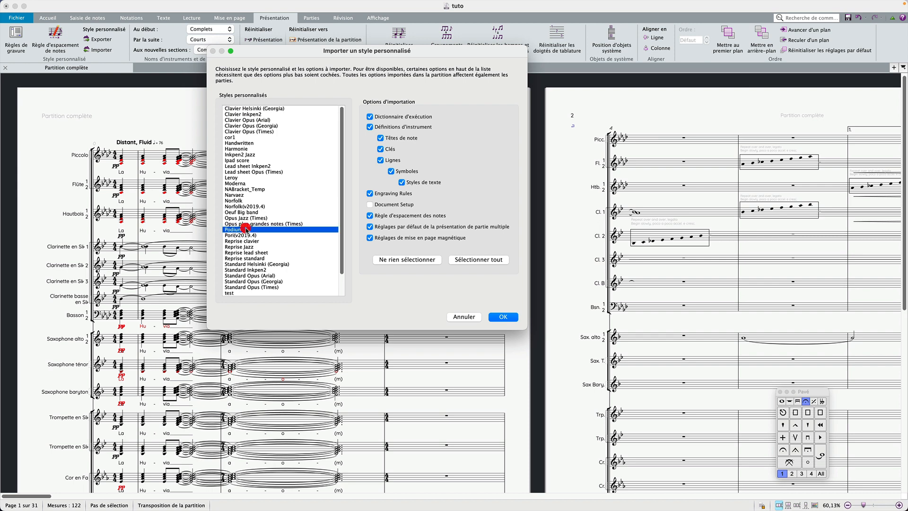
left_click(503, 317)
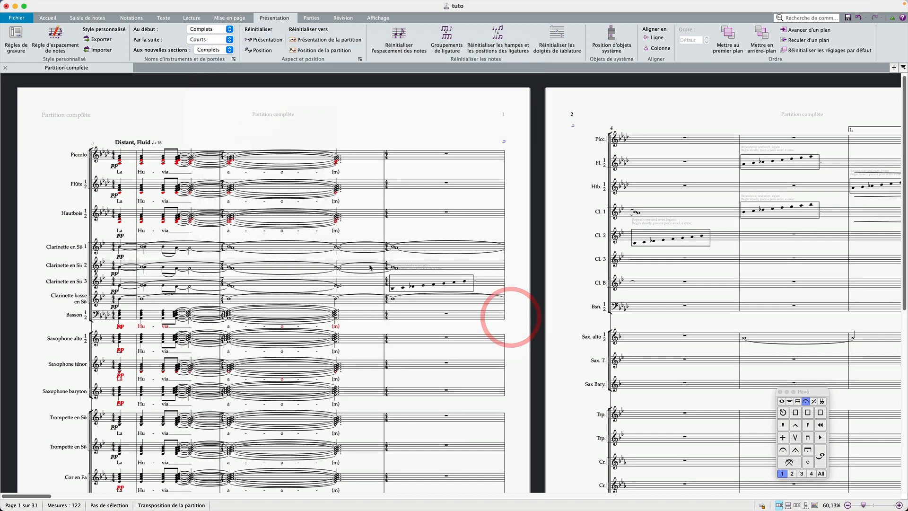
left_click(117, 229)
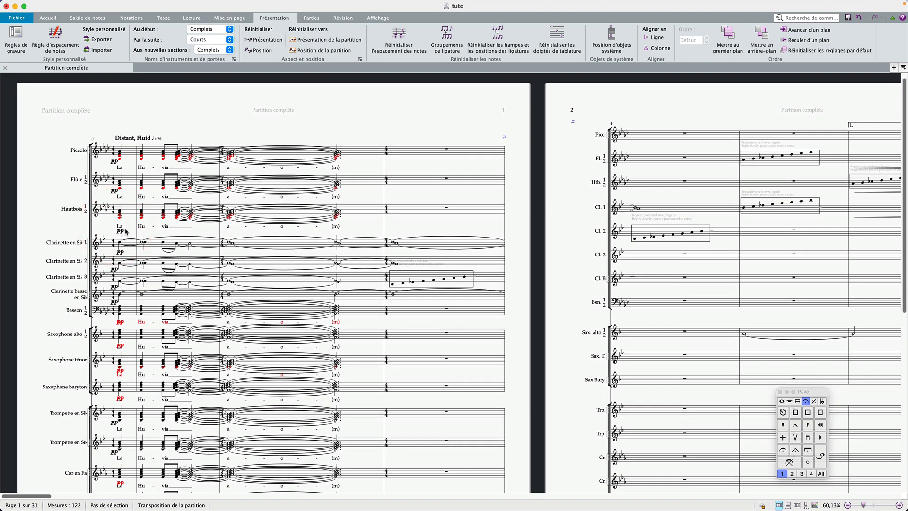
key("super+plus")
key("super+plus")
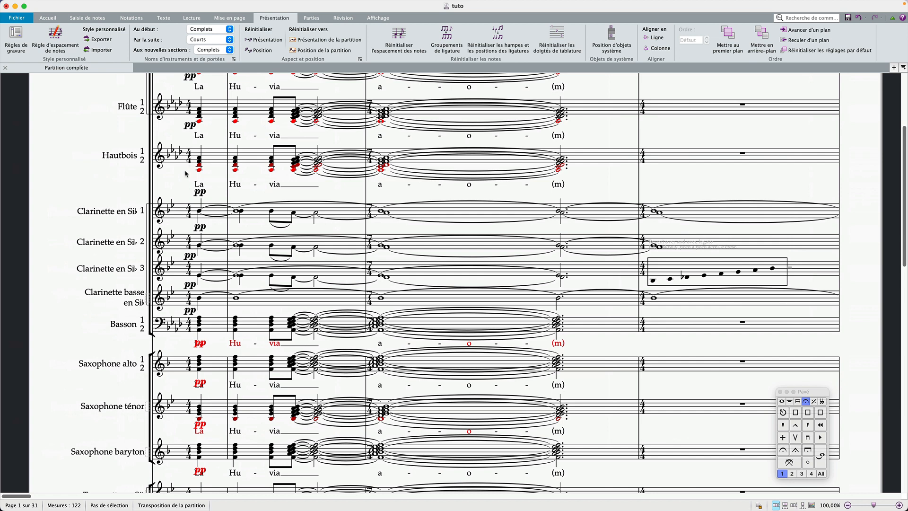
left_click(165, 187)
Inspect the font settings of the Hautbois instrument name and the opening time signatures.
left_click(164, 18)
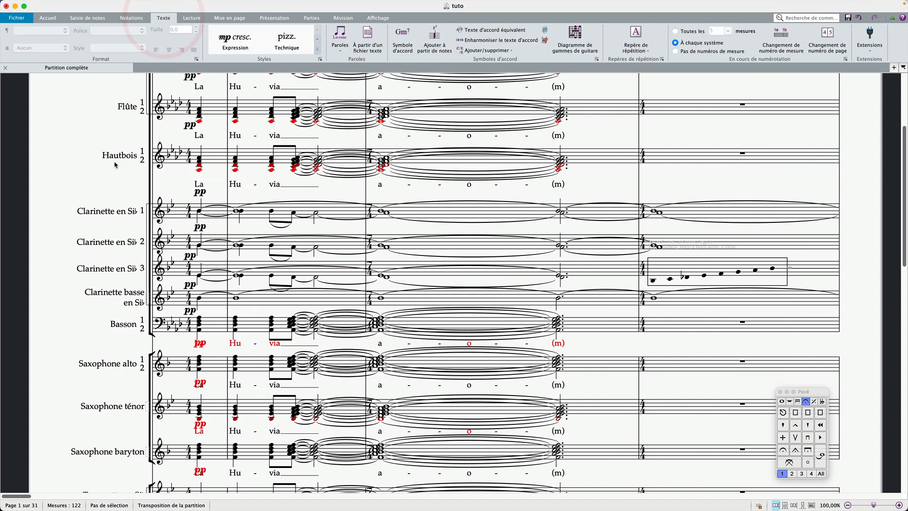
left_click(115, 157)
left_click(115, 157)
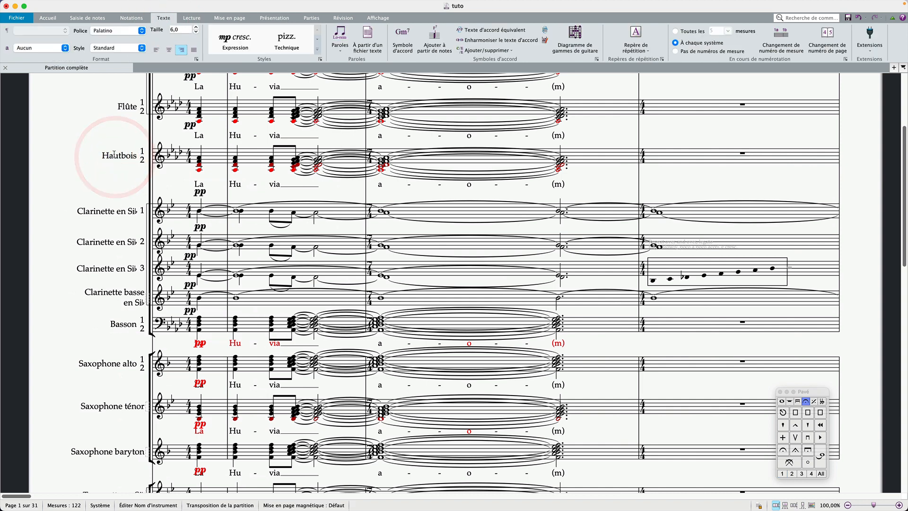
left_click(108, 127)
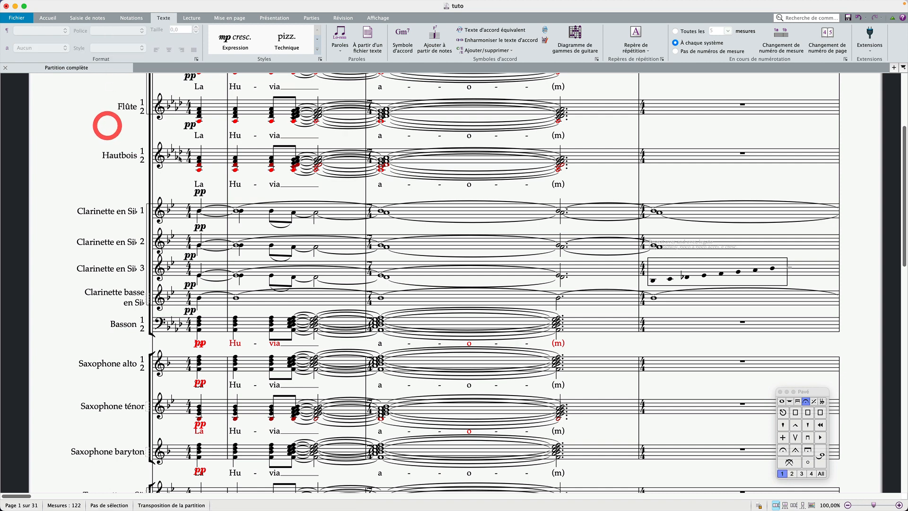
left_click(189, 160)
left_click(189, 160)
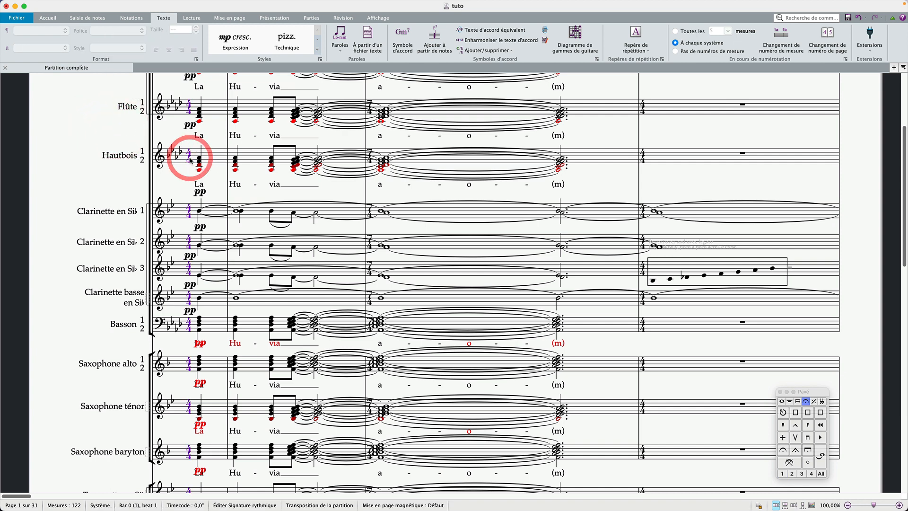
scroll(190, 159, "up", 5)
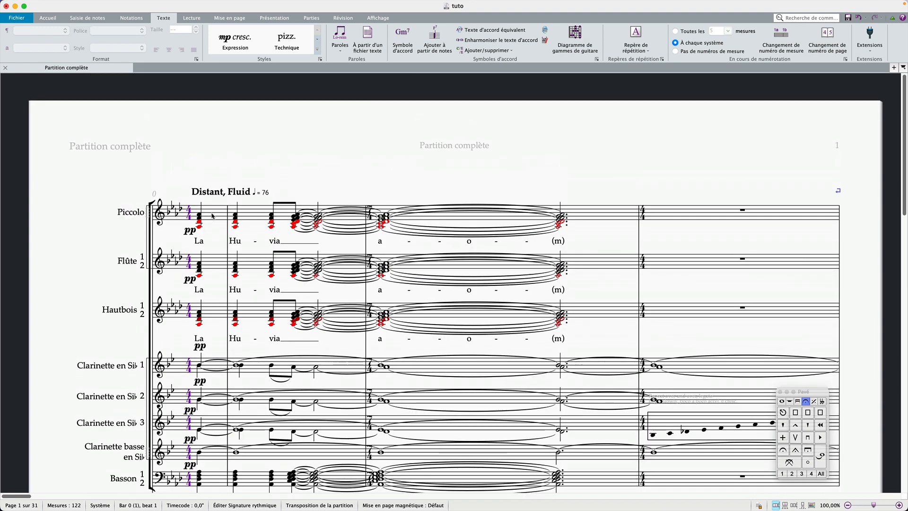
left_click(212, 215)
left_click(207, 159)
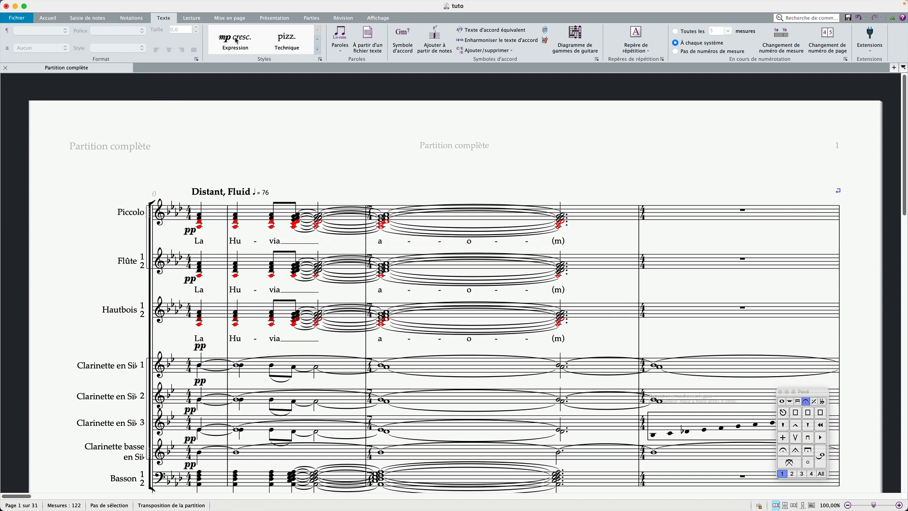
Import the Handwritten house style with default options.
left_click(271, 18)
left_click(116, 49)
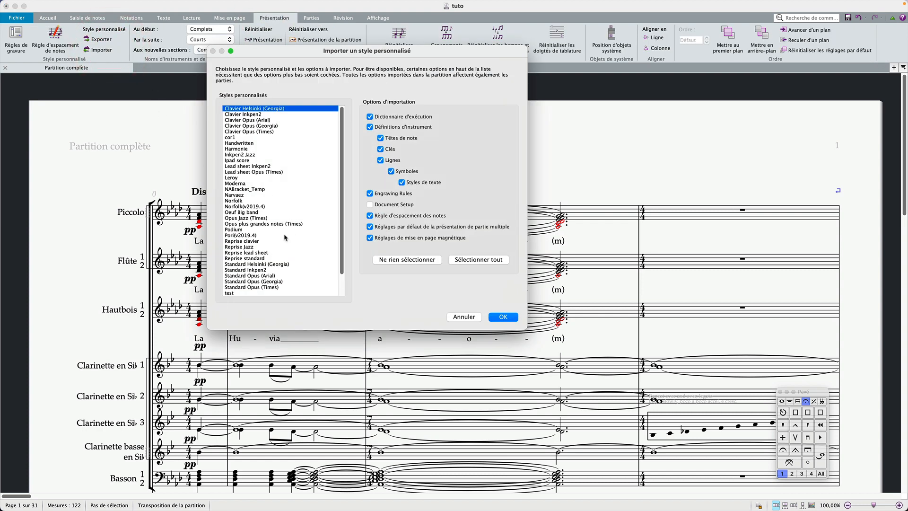
left_click(244, 143)
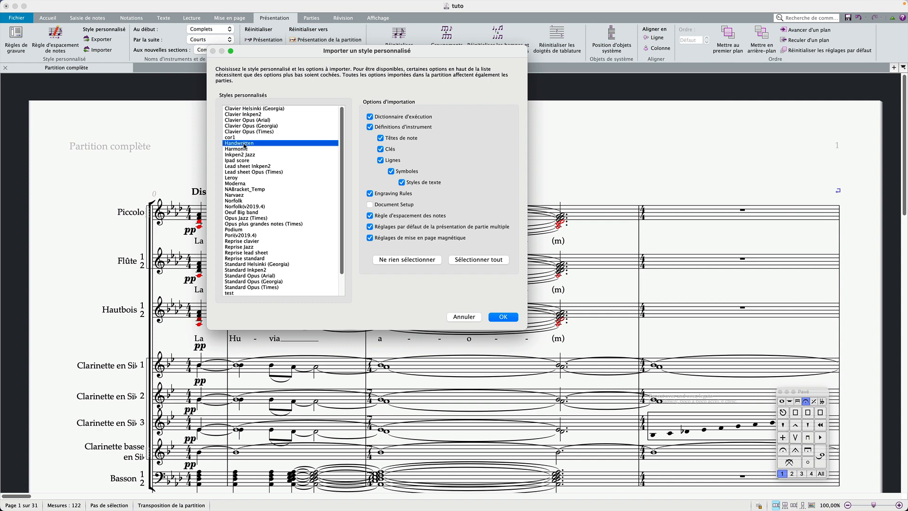
left_click(274, 144)
left_click(503, 316)
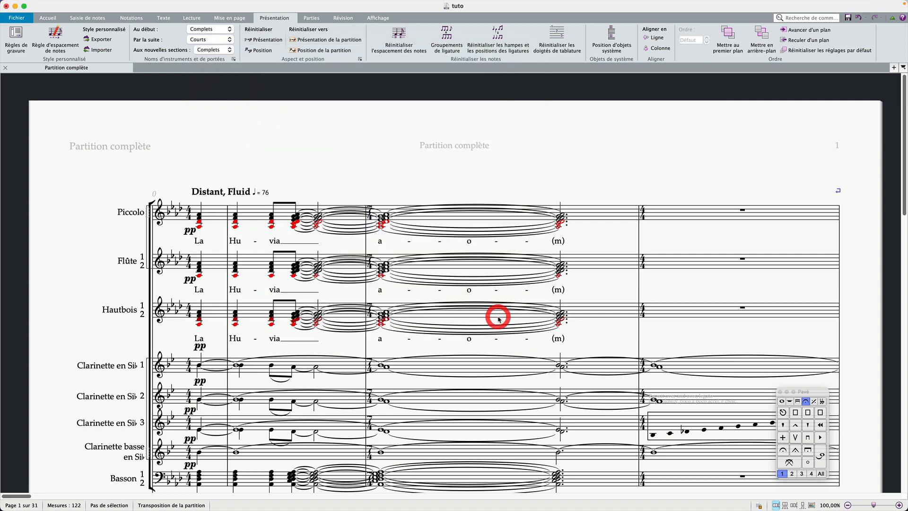
left_click(100, 50)
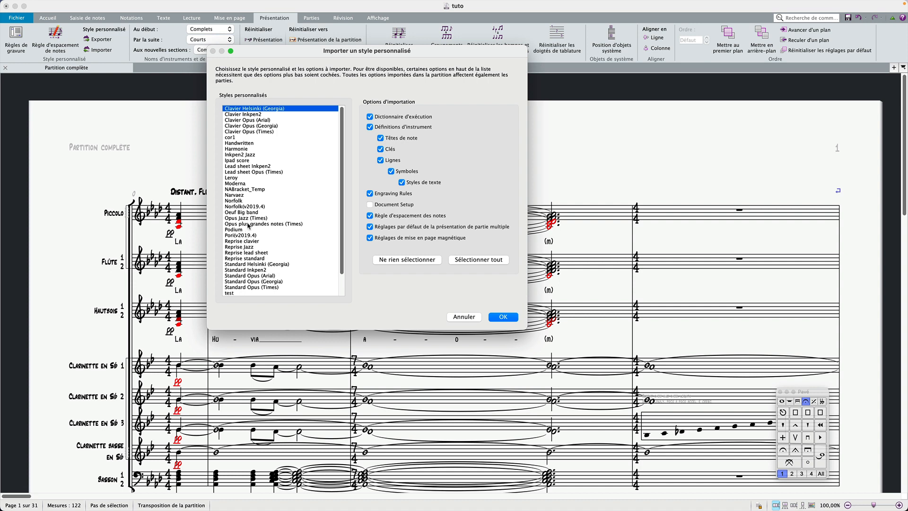
left_click(464, 317)
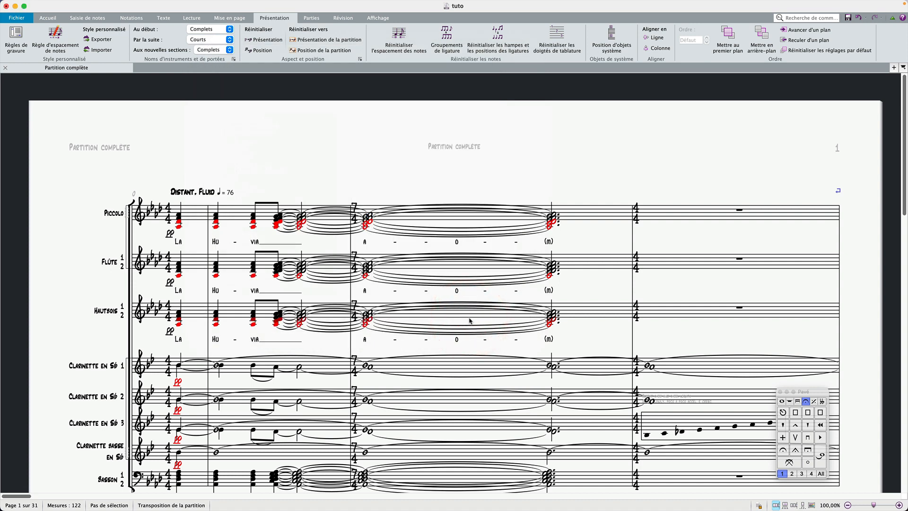
Open the score's file information page.
scroll(470, 320, "down", 3)
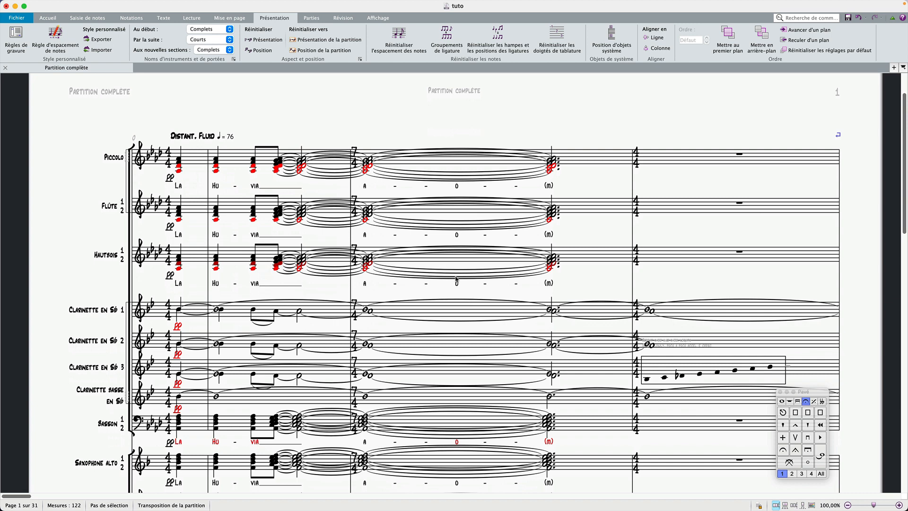
scroll(456, 279, "up", 3)
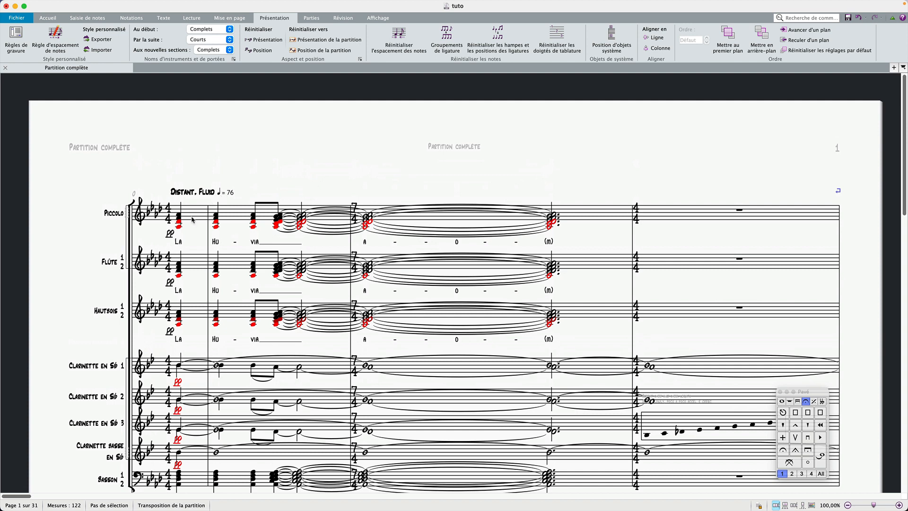
left_click(14, 18)
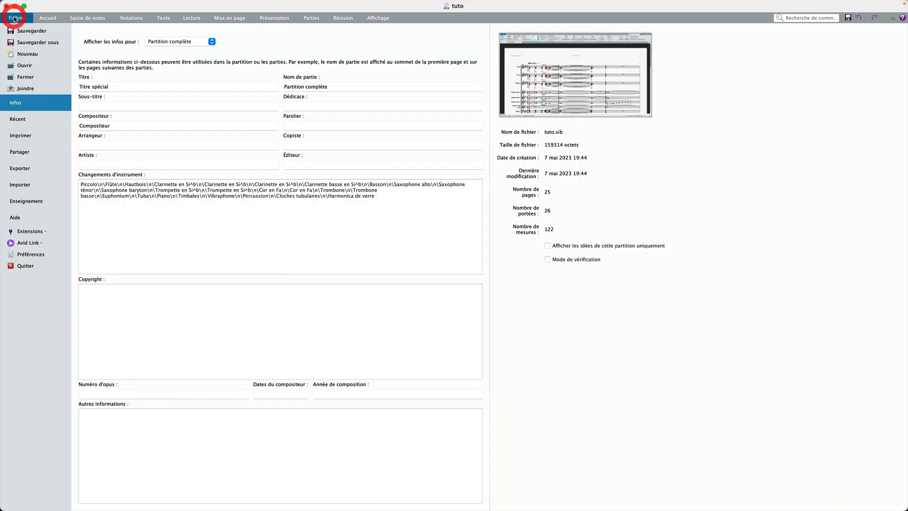
Set the composer field in the file information to "Compositeur non moins special".
left_click(132, 88)
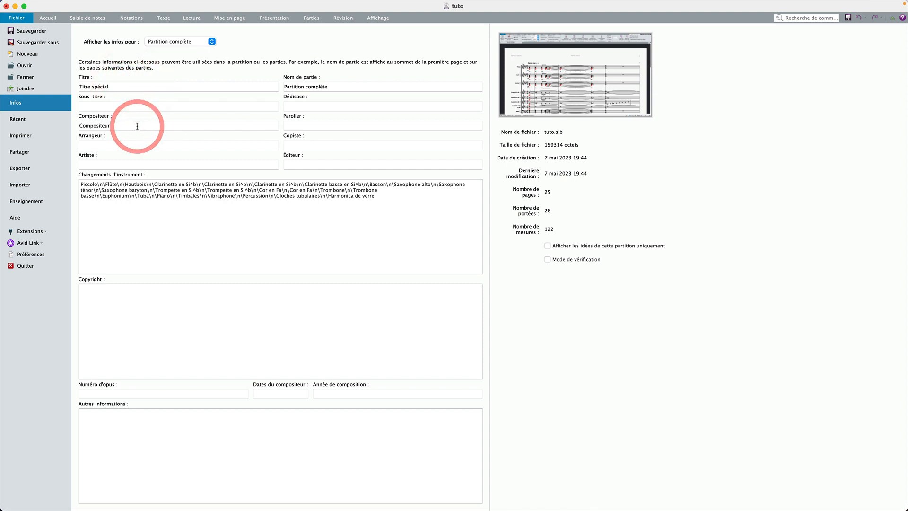
type("non ")
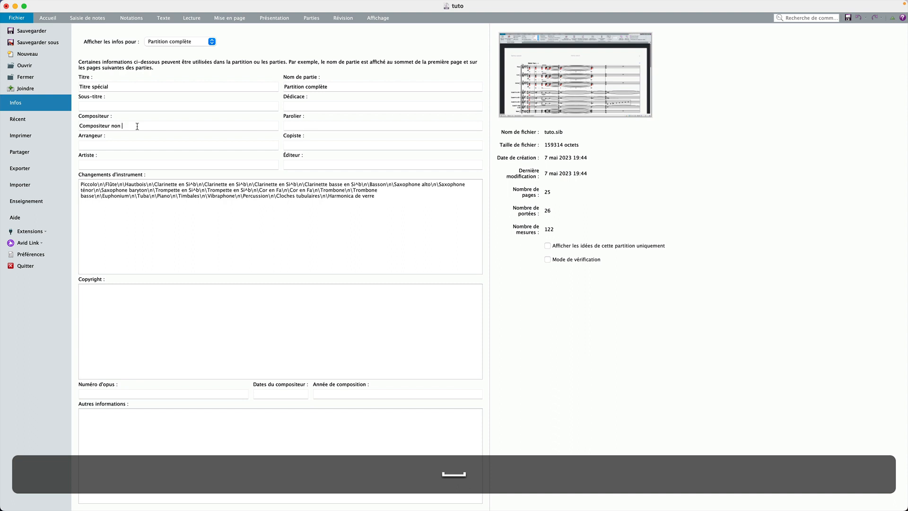
type("moins sê")
key("BackSpace")
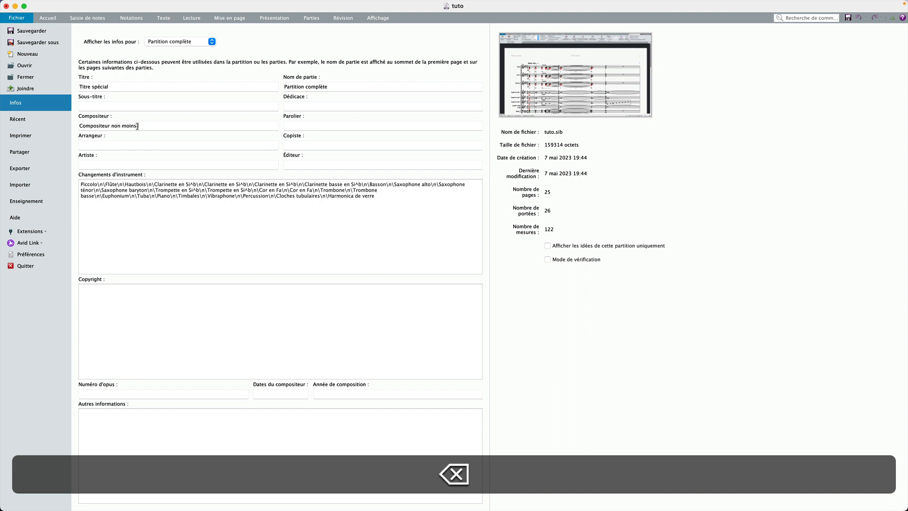
type("pecial")
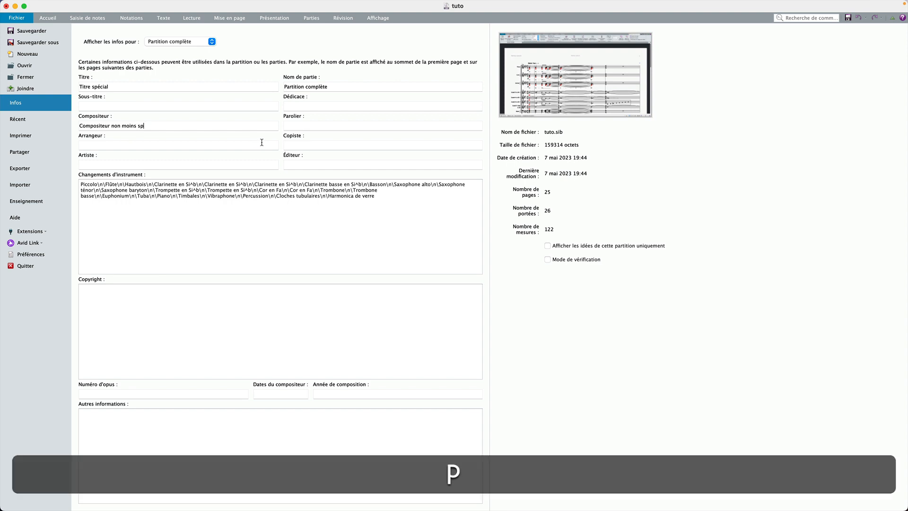
Add a Title text at the top of the first page containing the \$TITLE\ wildcard.
left_click(48, 17)
left_click(350, 171)
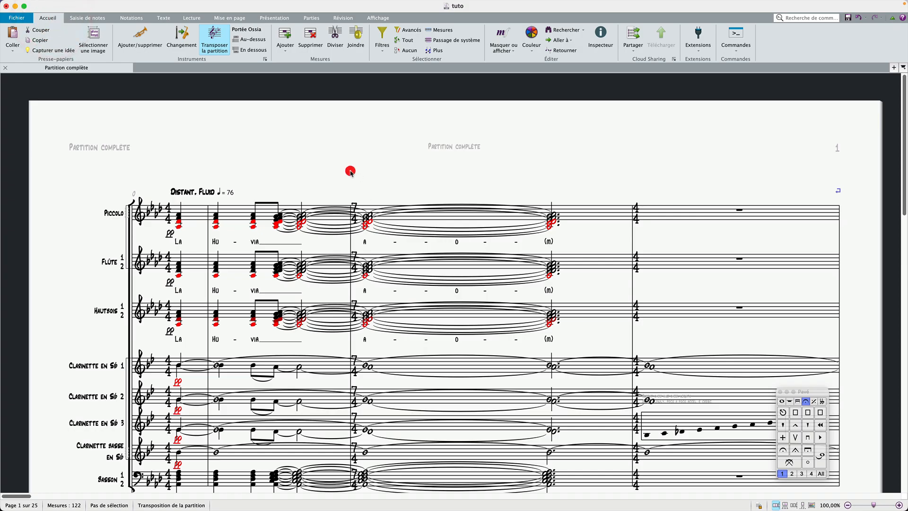
left_click(204, 216)
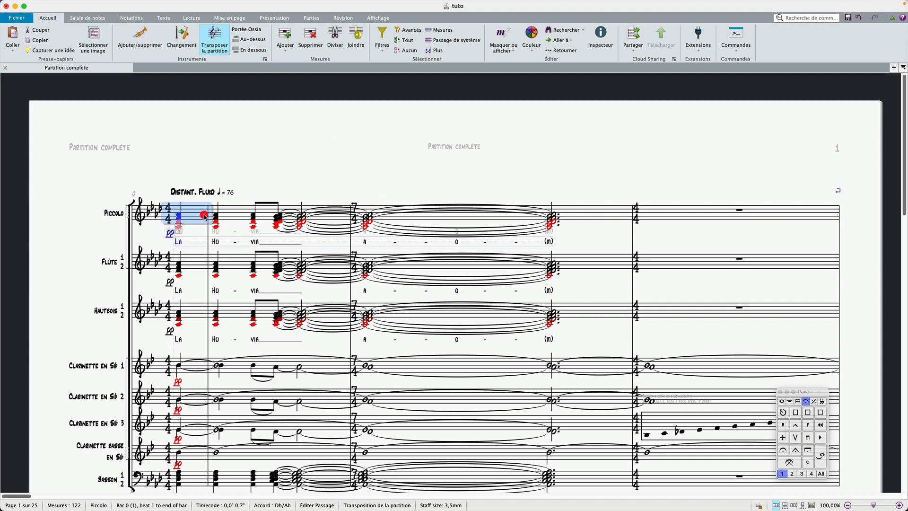
right_click(222, 173)
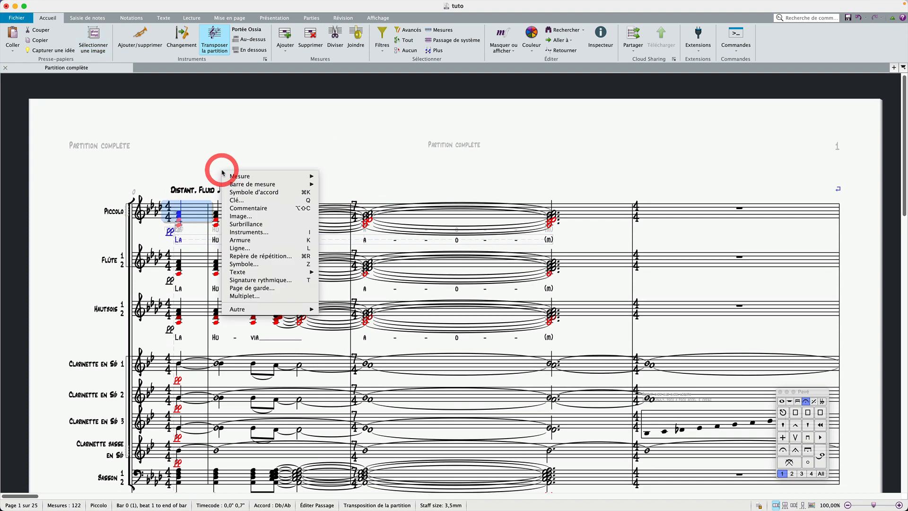
mouse_move(283, 272)
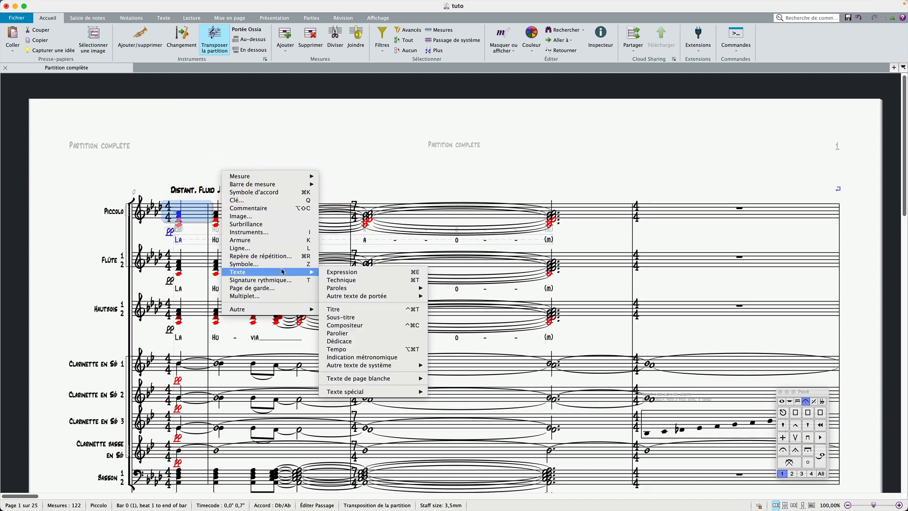
left_click(371, 308)
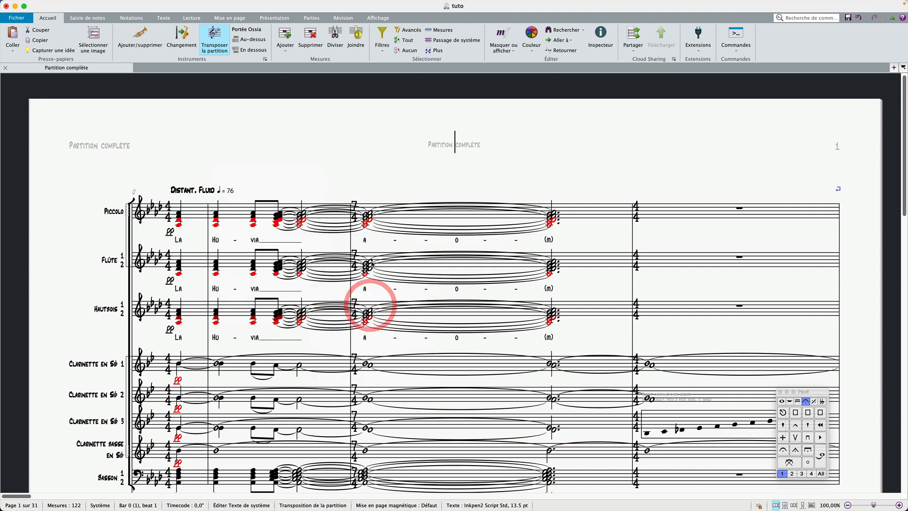
right_click(342, 186)
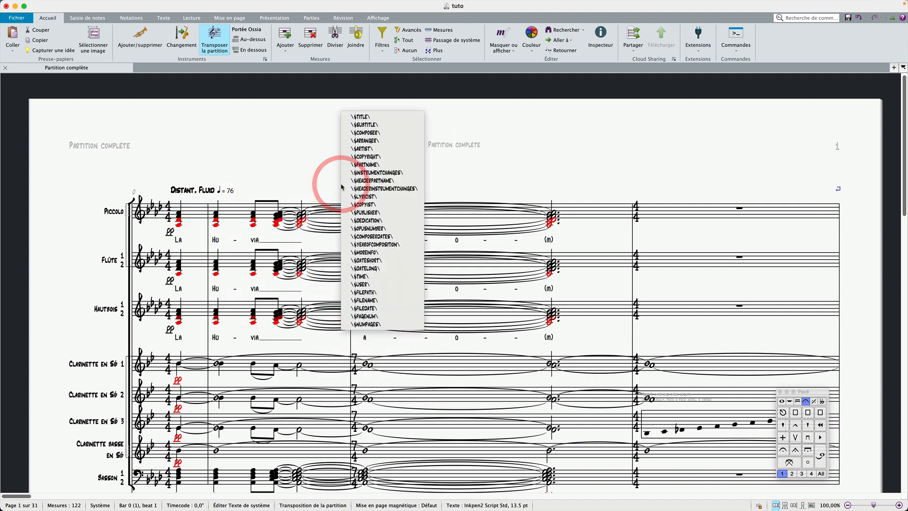
left_click(368, 117)
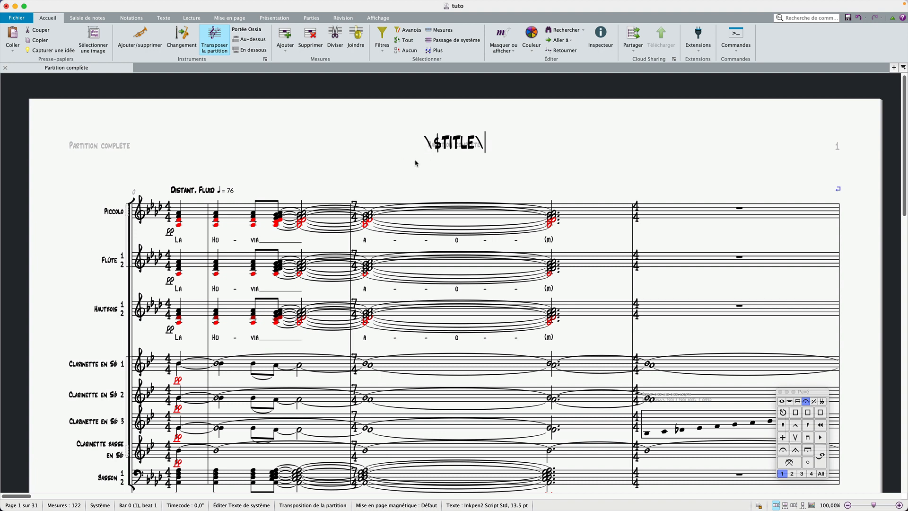
left_click(400, 169)
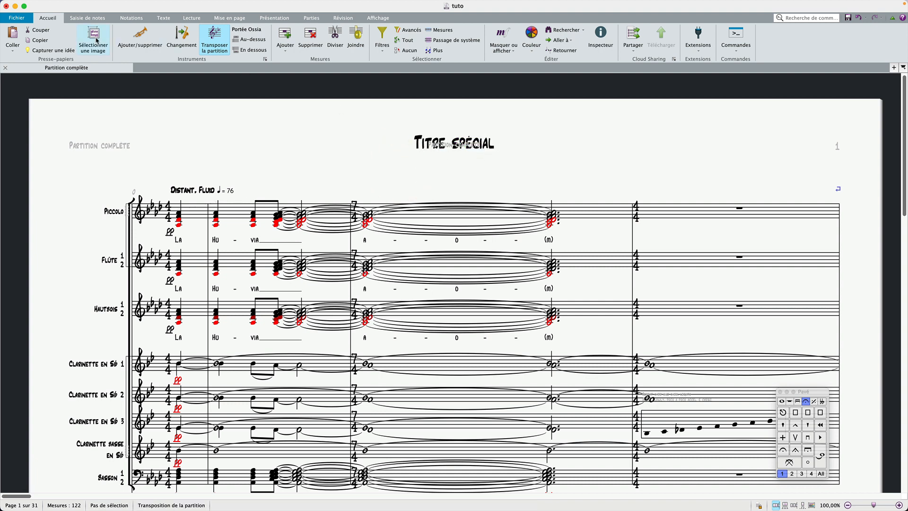
Change the score's title in the file information to "Titre".
left_click(17, 18)
double_click(107, 85)
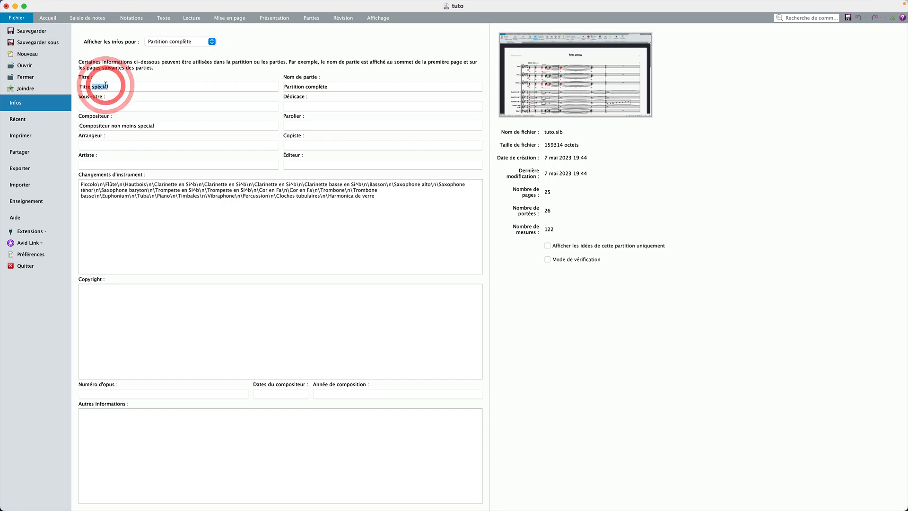
key("BackSpace")
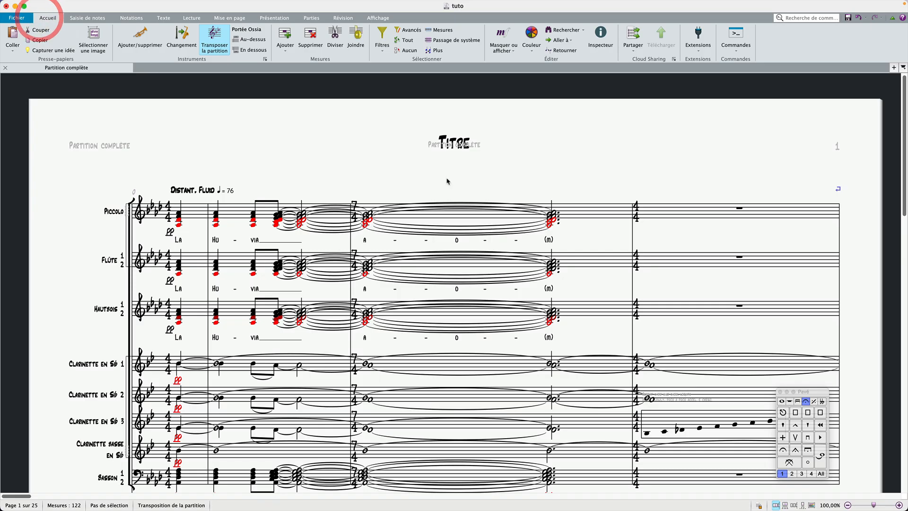
left_click(41, 18)
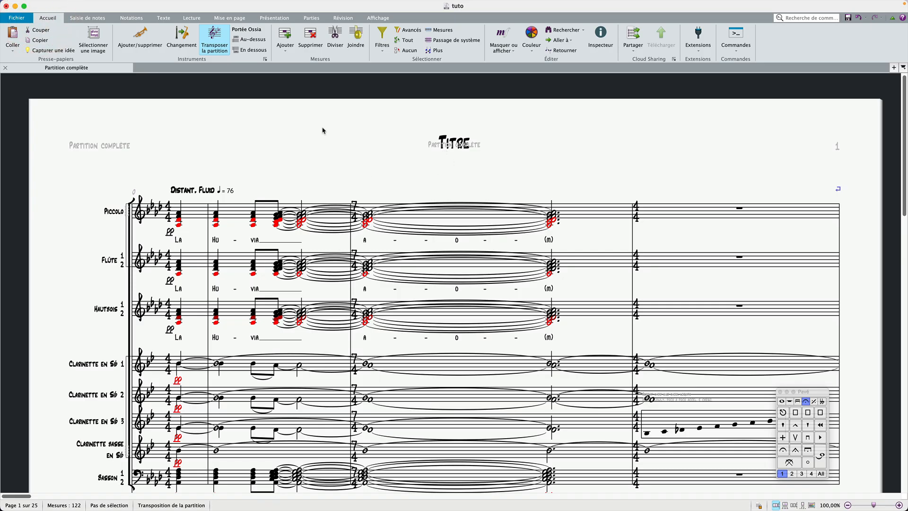
Hide all invisible objects and markings in the score view.
left_click(377, 18)
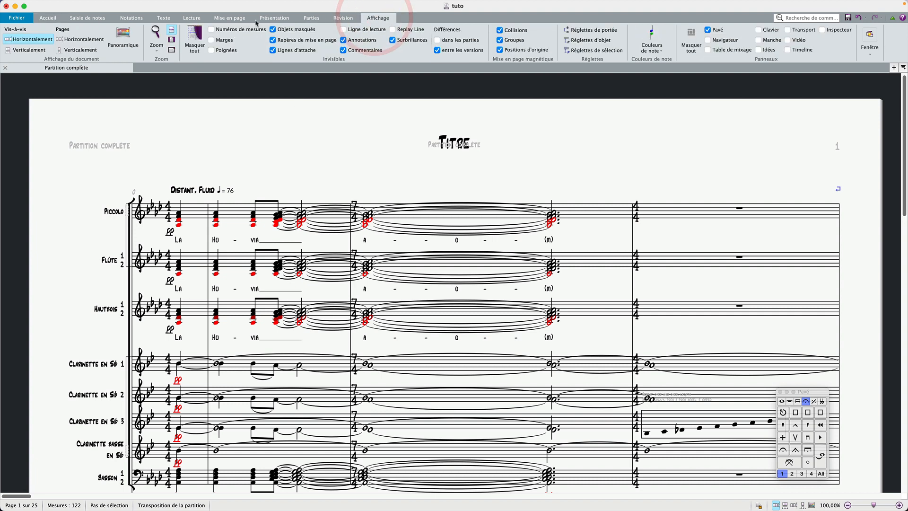
left_click(199, 37)
left_click(290, 133)
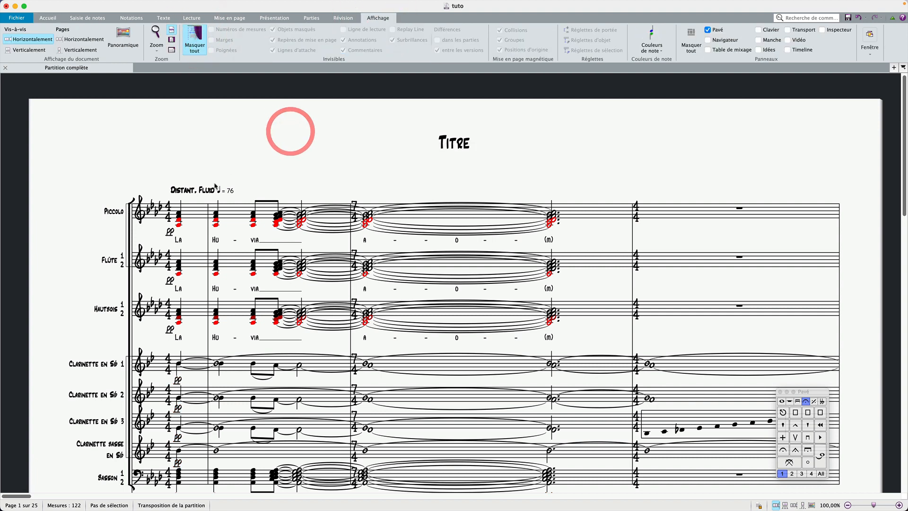
Add a Composer text on the first page containing the \$COMPOSER\ wildcard.
left_click(195, 211)
right_click(202, 162)
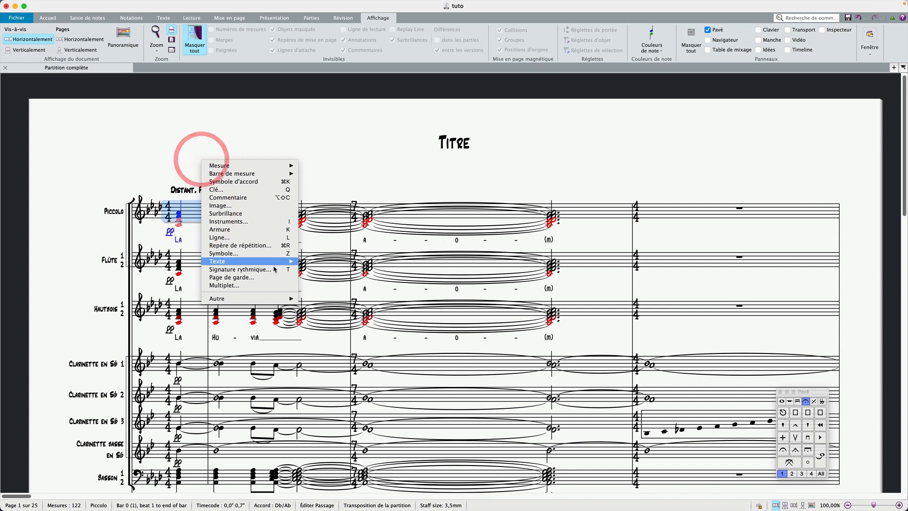
mouse_move(272, 263)
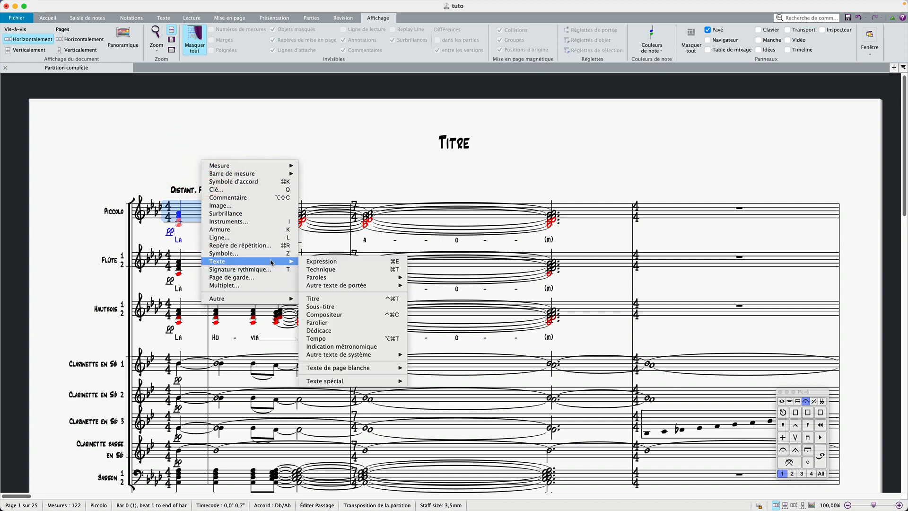
left_click(363, 314)
right_click(365, 181)
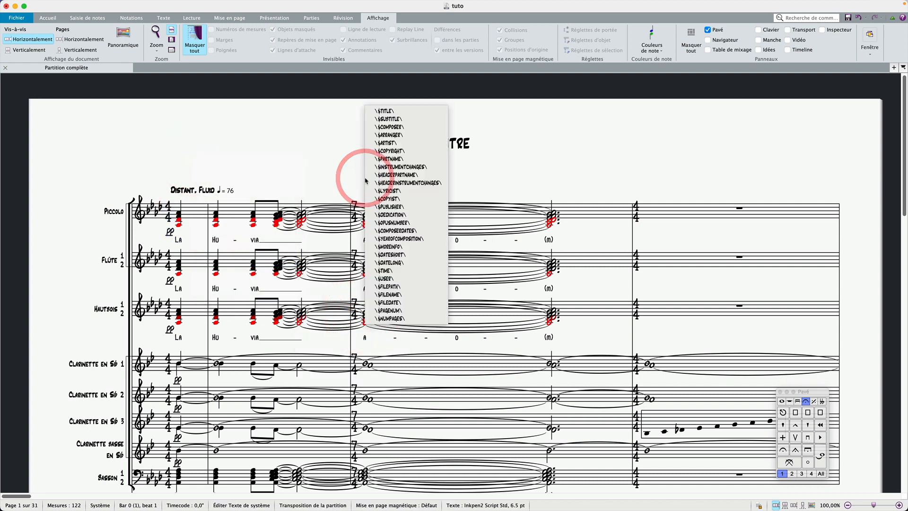
left_click(396, 127)
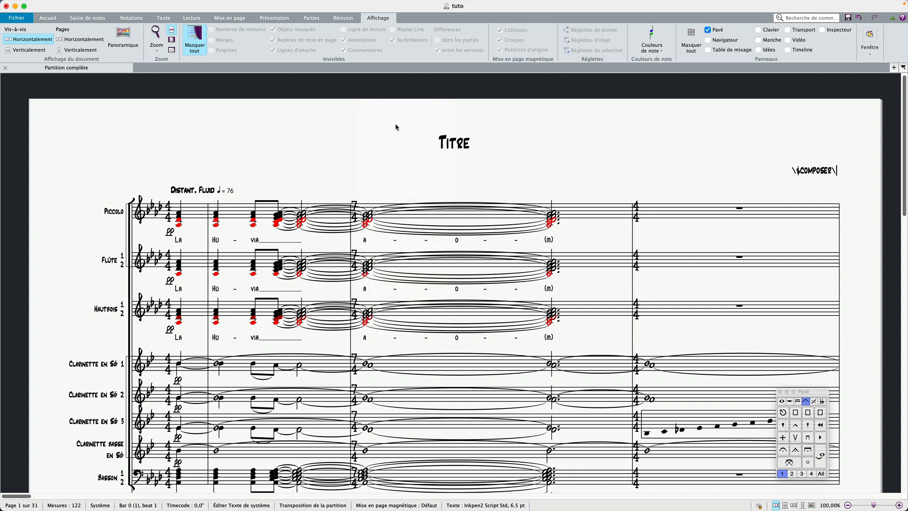
key("Escape")
left_click(391, 128)
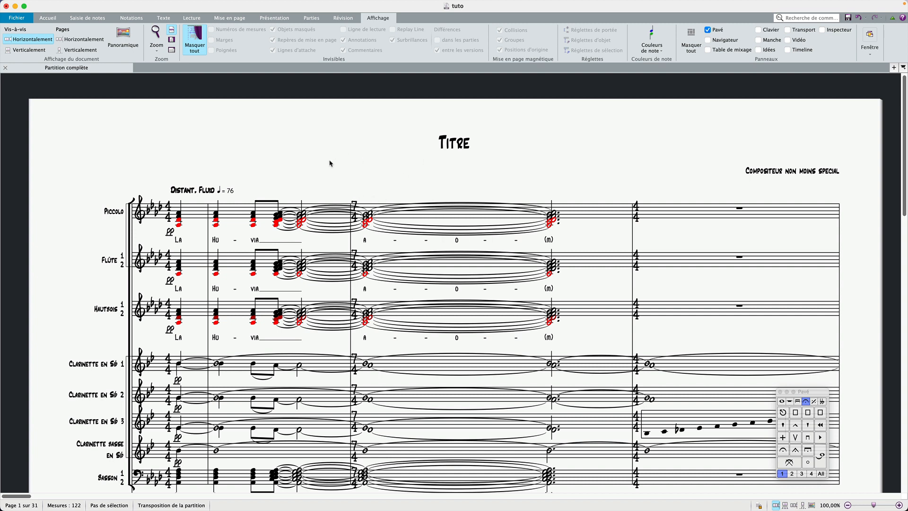
Select the title and cycle through the system text objects at the top of the first page.
left_click(447, 142)
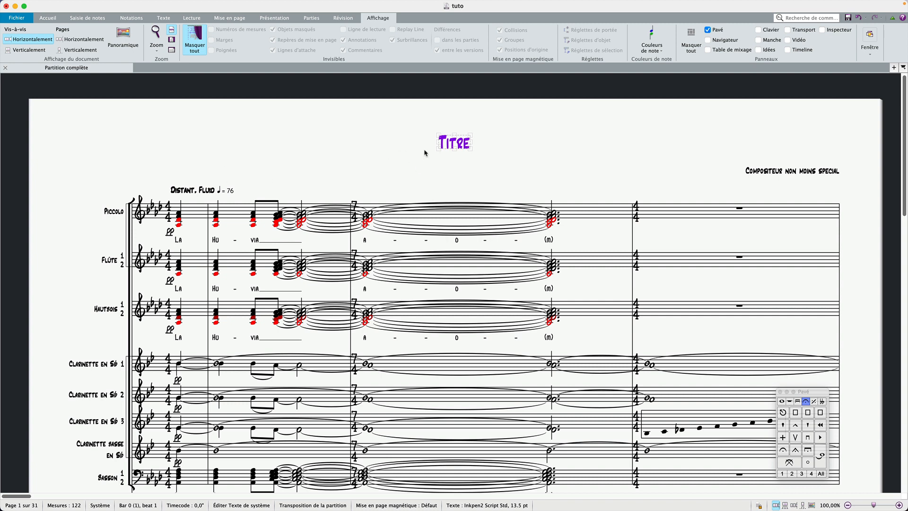
scroll(283, 188, "down", 1)
scroll(283, 188, "down", 2)
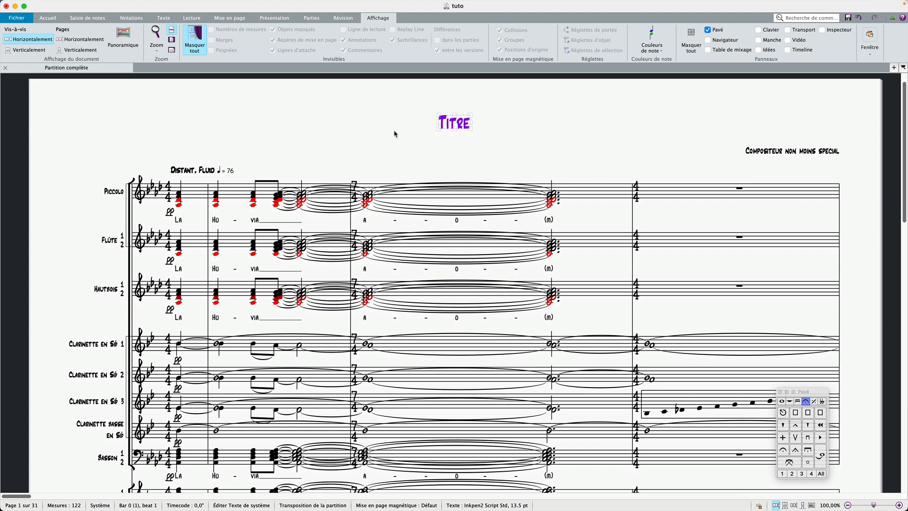
scroll(395, 135, "up", 2)
scroll(395, 134, "right", 2)
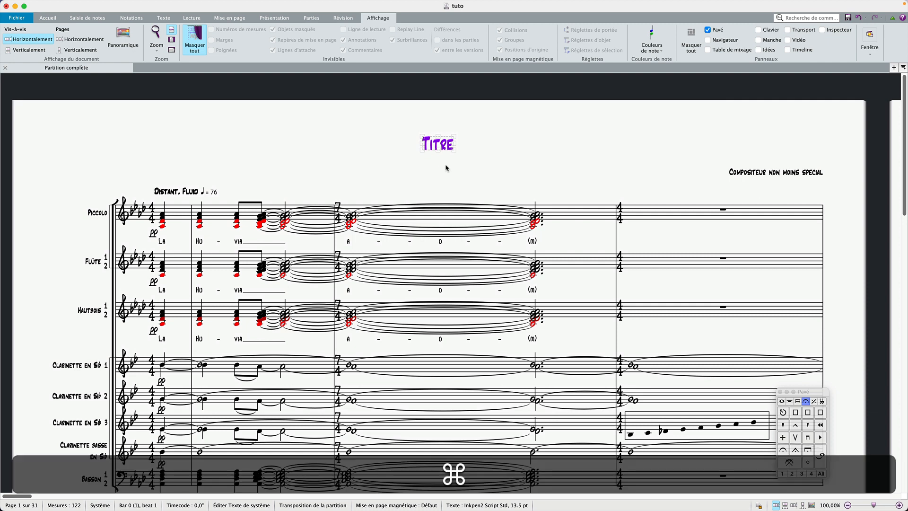
key("shift+super+equal")
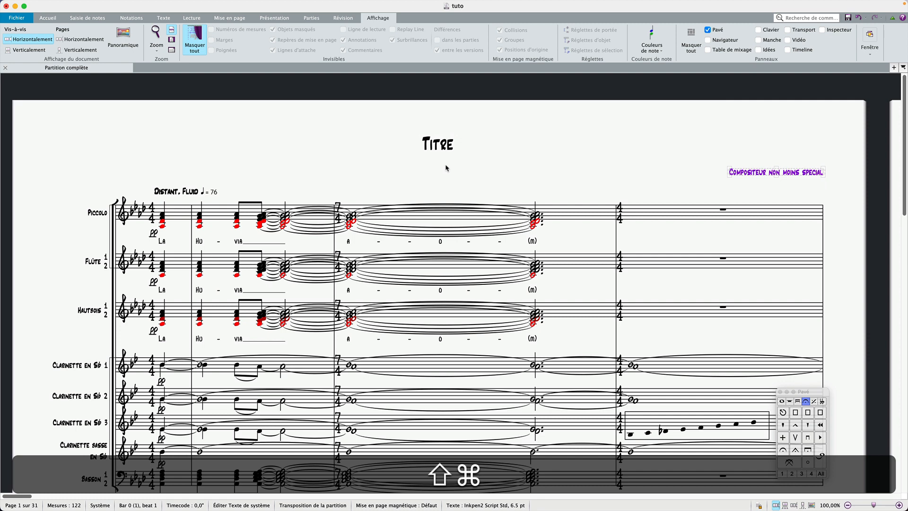
key("shift+super+minus")
key("shift+super+minus")
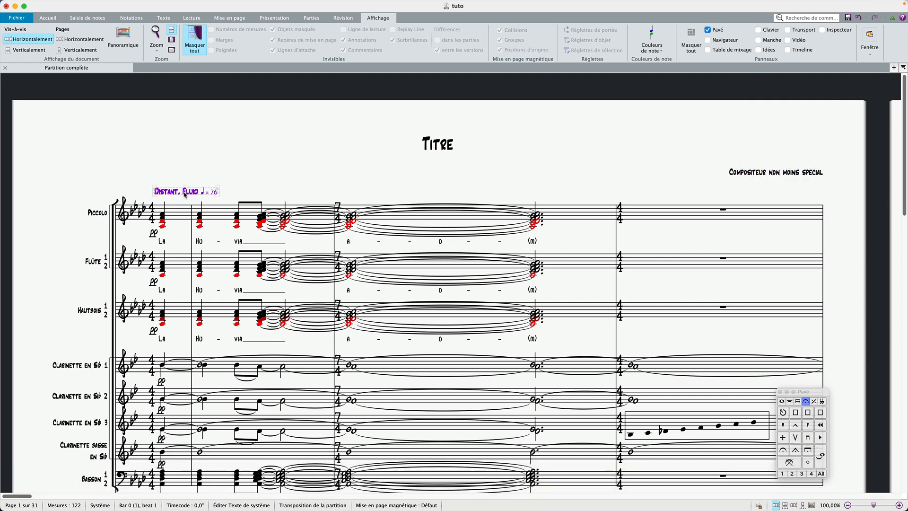
key("shift+super+equal")
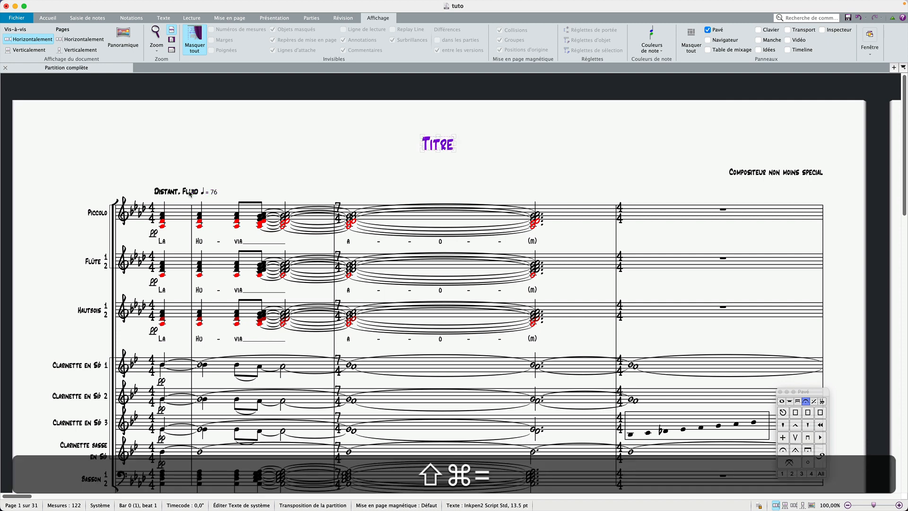
key("shift+super+equal")
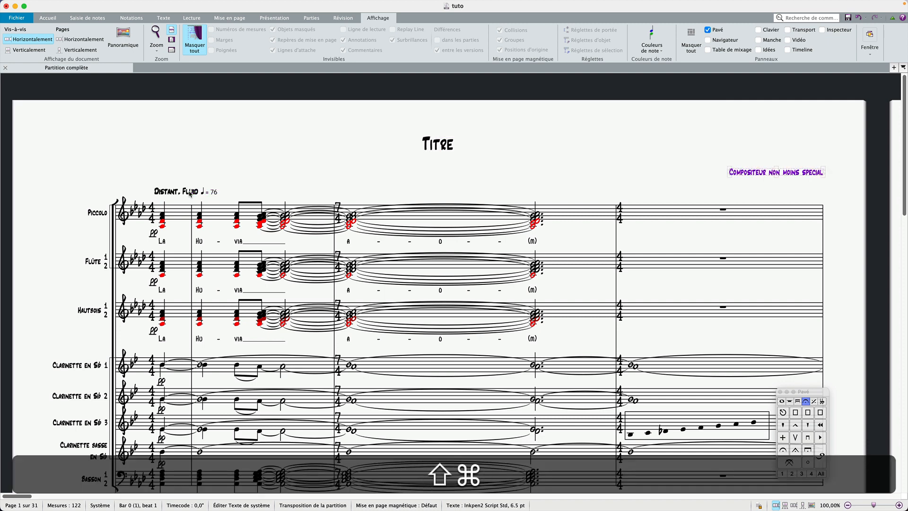
key("shift+super+equal")
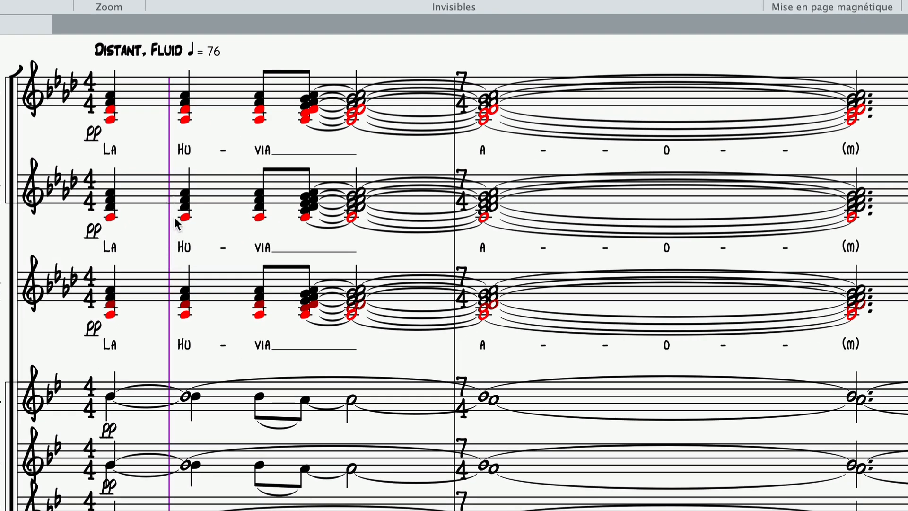
Zoom in on the opening bars and cycle through the system barlines and time signatures.
key("shift+super")
key("shift+super+minus")
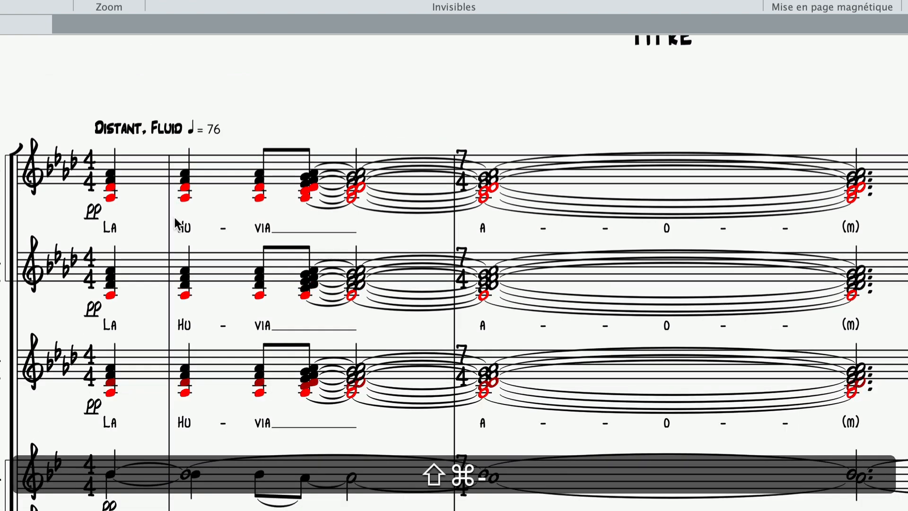
key("shift+super+equal")
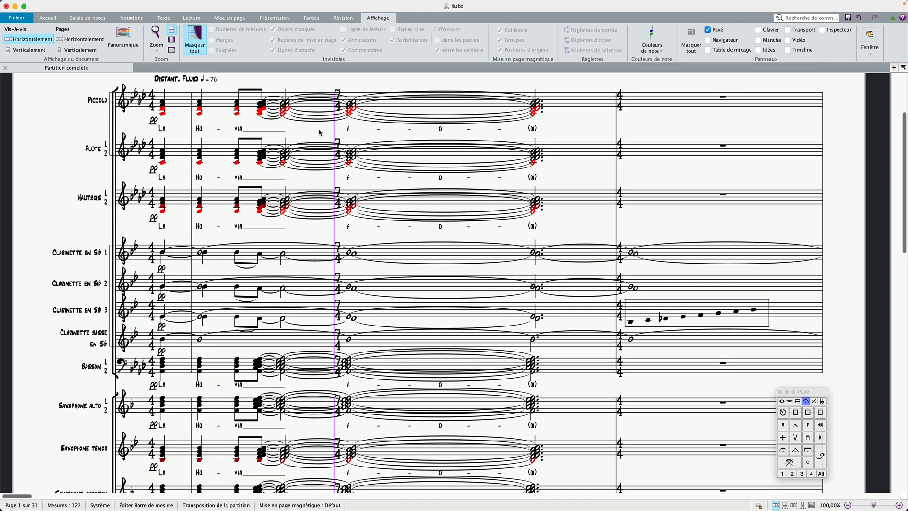
scroll(319, 132, "down", 10)
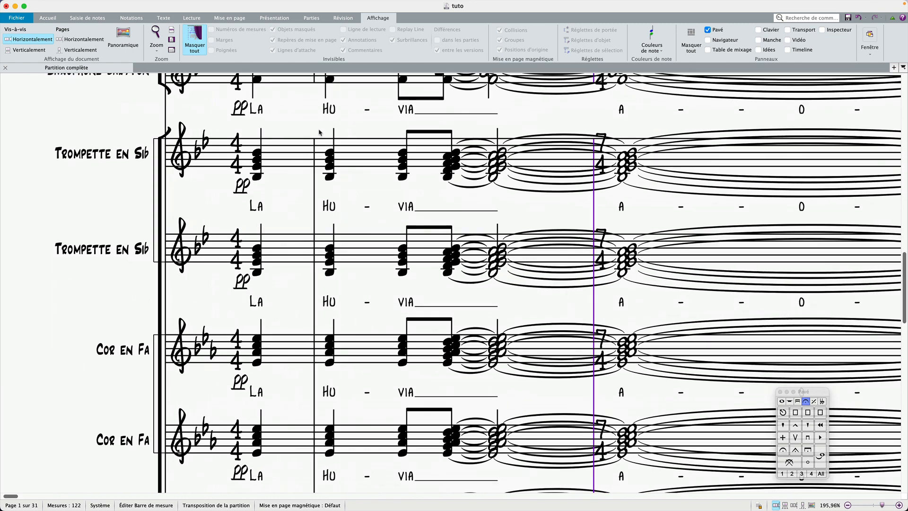
scroll(411, 196, "right", 5)
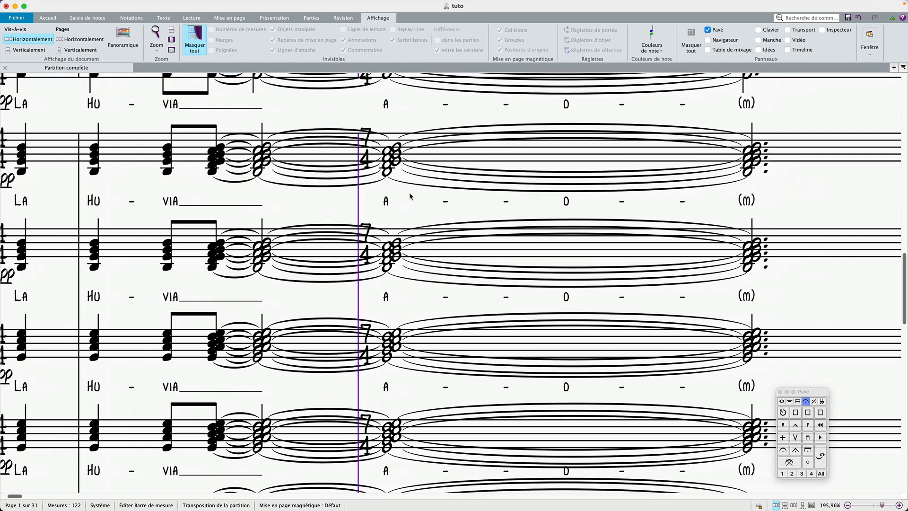
key("shift+super+equal")
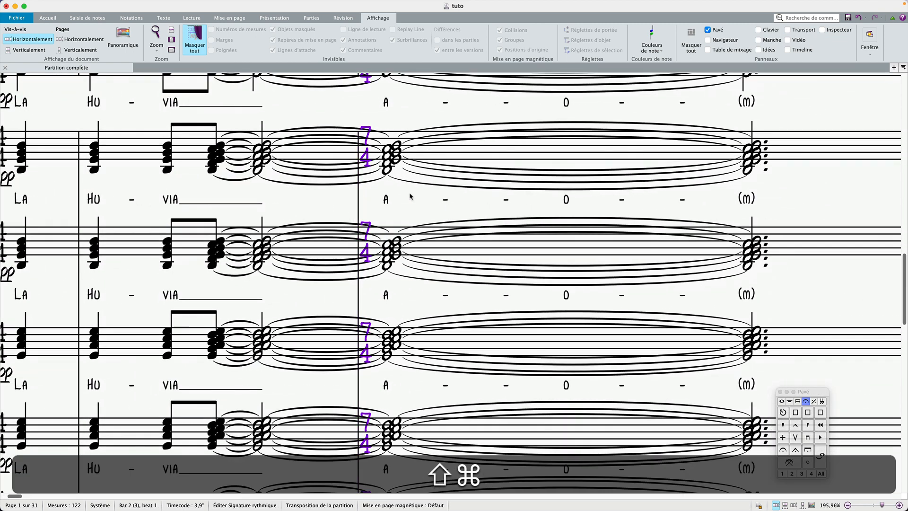
key("shift+super+equal")
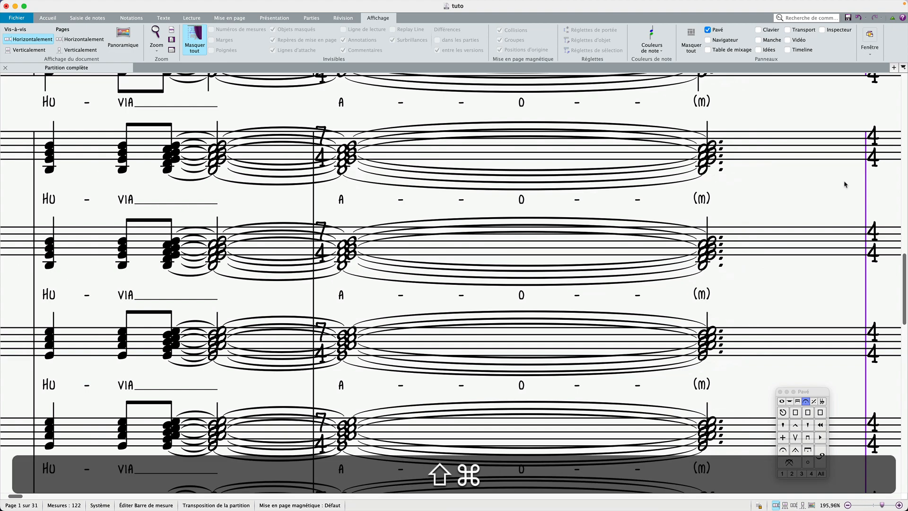
key("shift+super+equal")
key("super+minus")
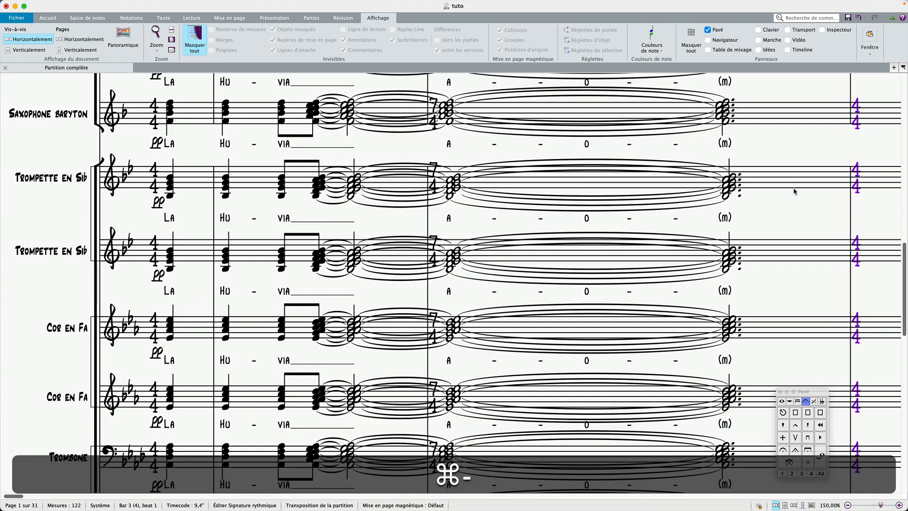
key("super+minus")
scroll(798, 182, "up", 10)
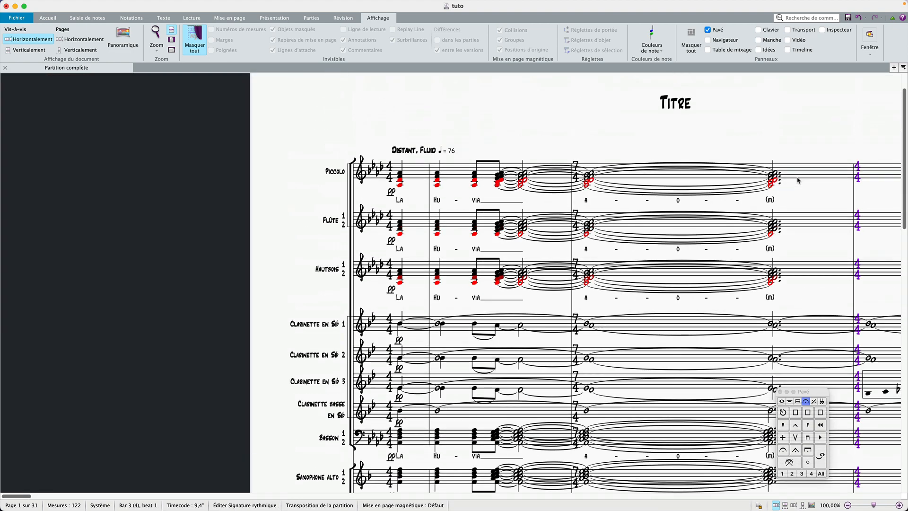
left_click(791, 177)
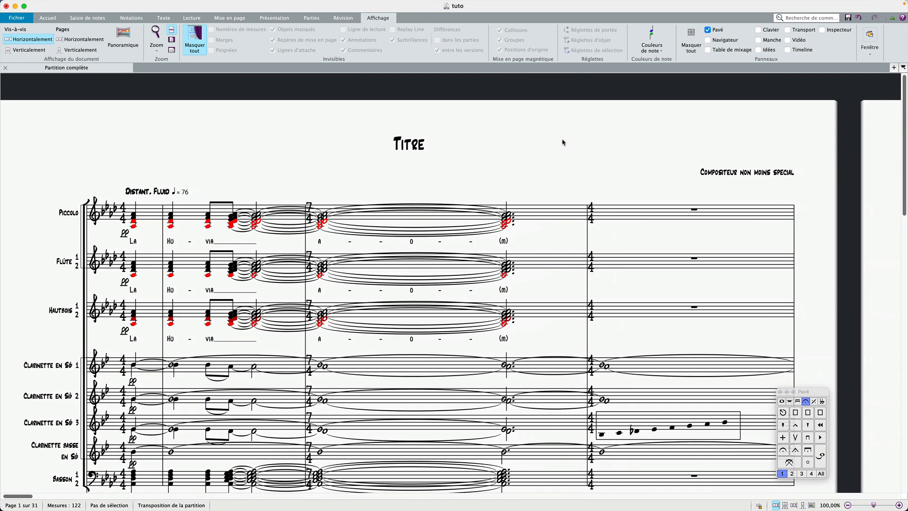
left_click(451, 158)
left_click(250, 138)
Try custom accessibility verbosity options in the Preferences, then discard them without applying.
left_click(19, 18)
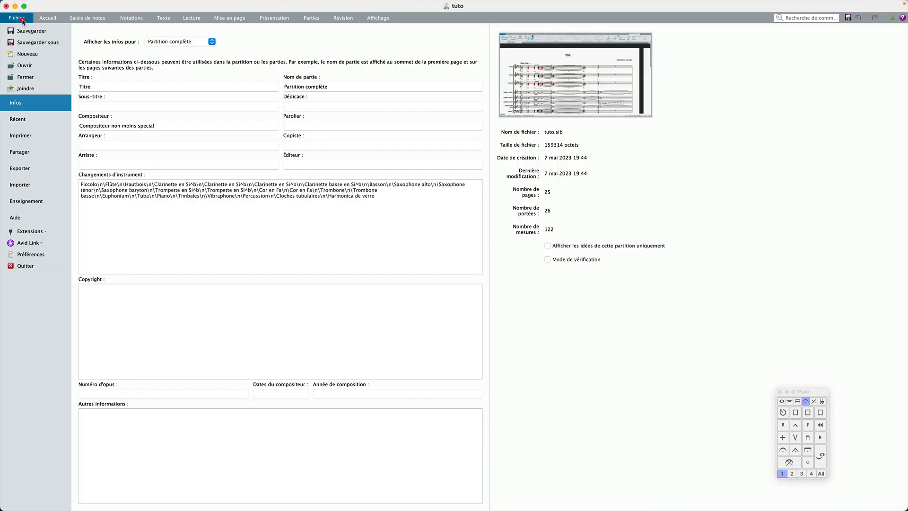
left_click(47, 254)
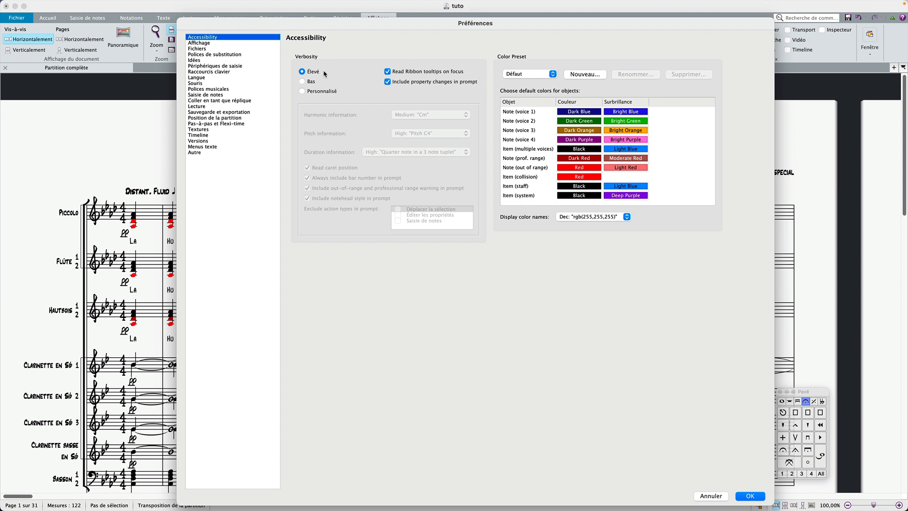
left_click(321, 92)
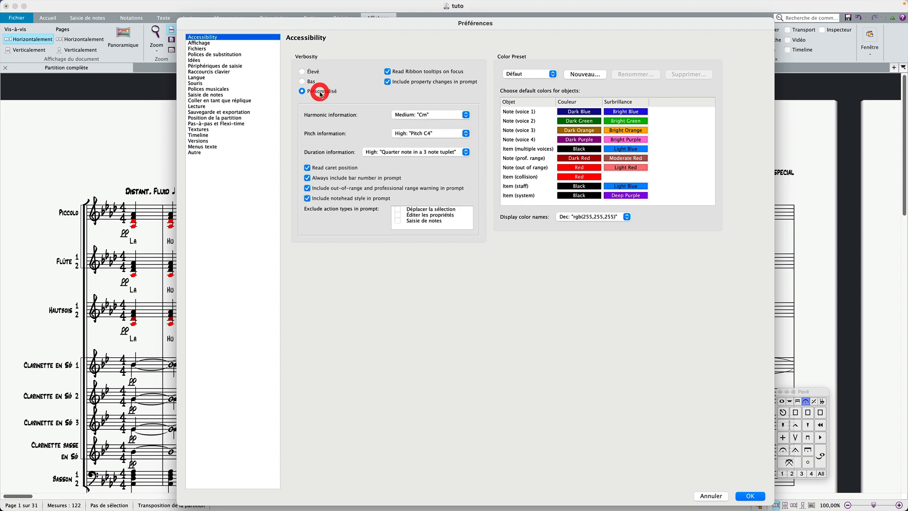
left_click(398, 115)
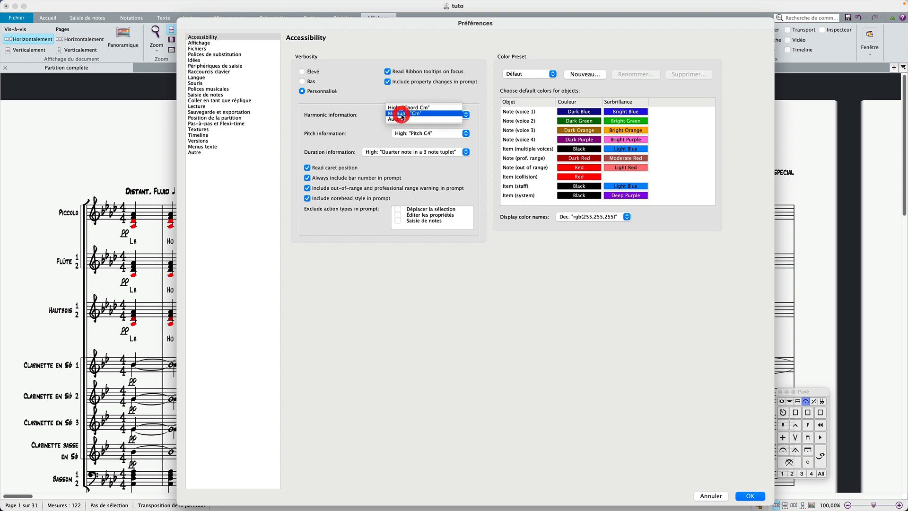
left_click(403, 117)
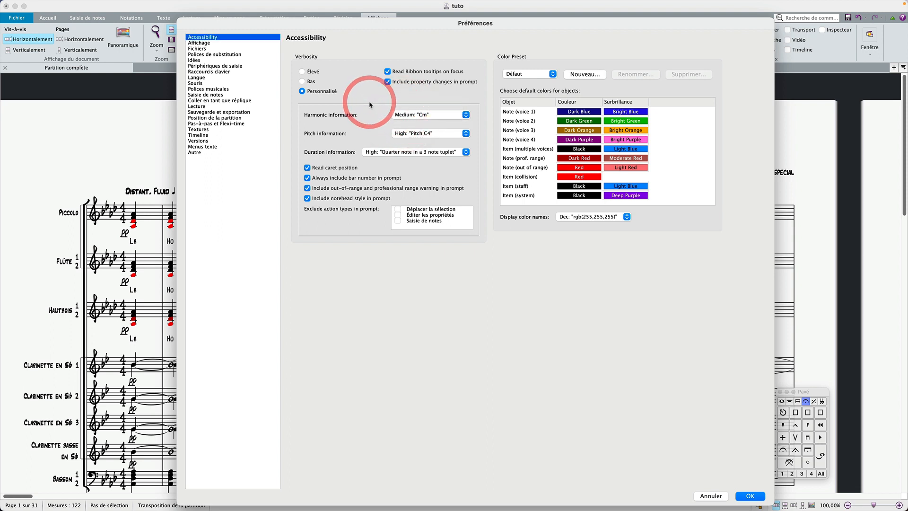
left_click(311, 73)
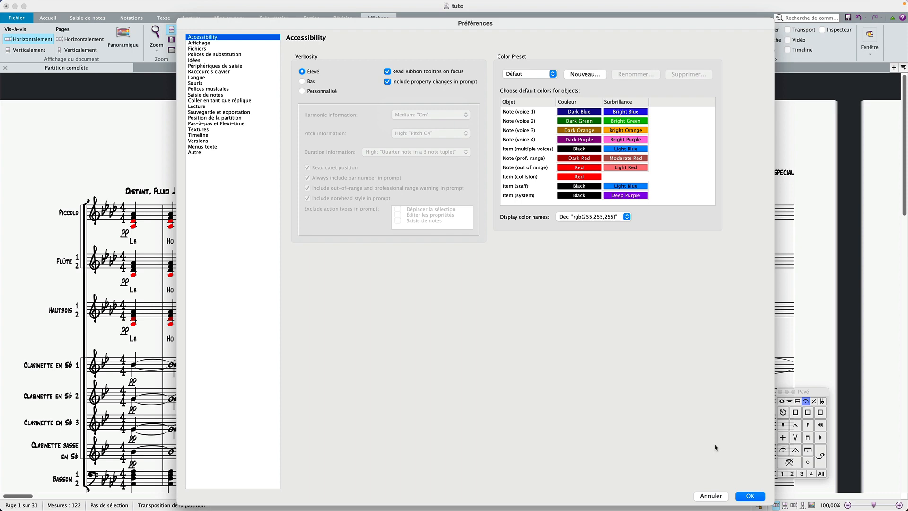
left_click(720, 497)
left_click(606, 338)
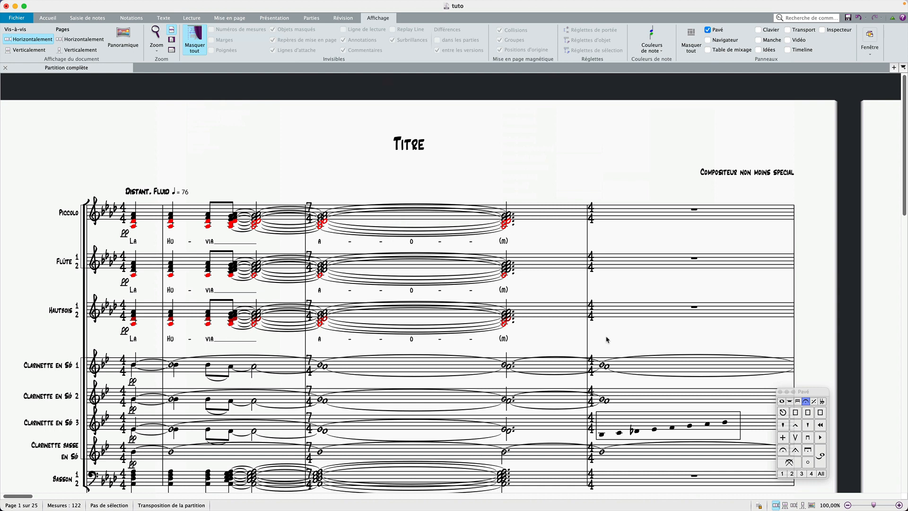
left_click(502, 176)
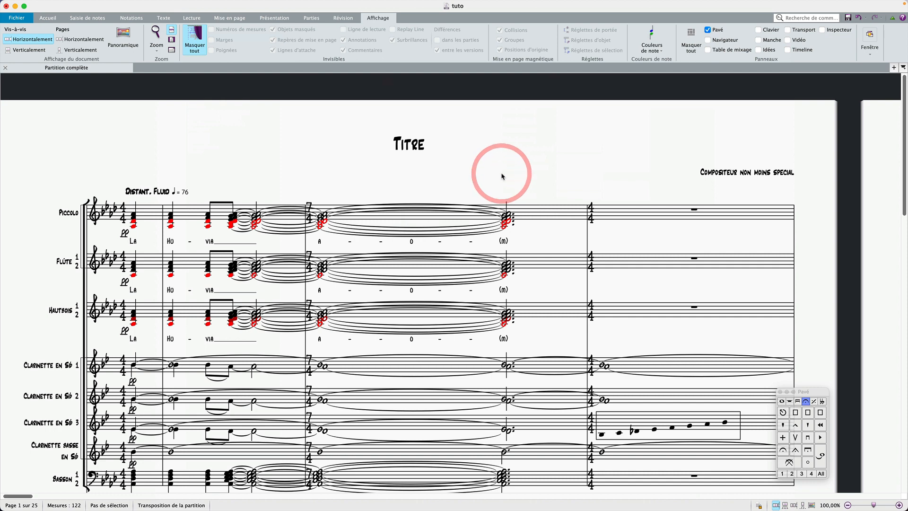